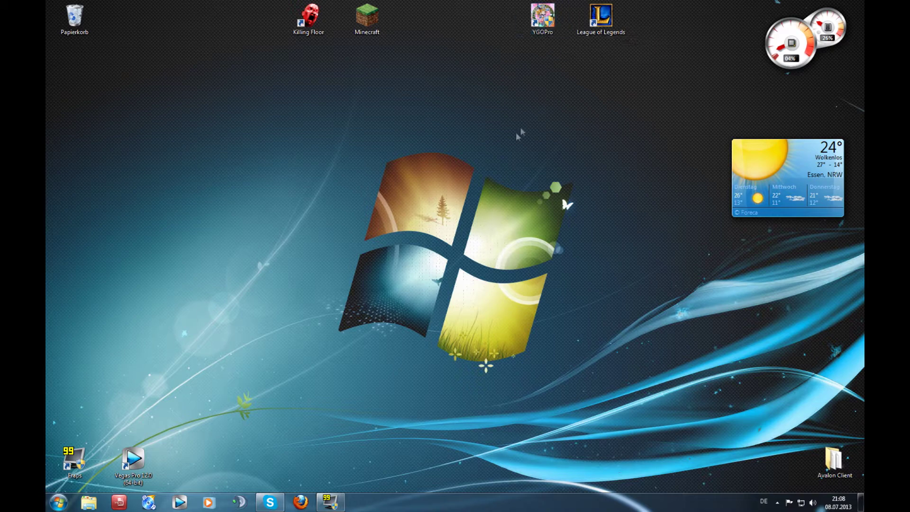
Step: Launch YGOPro from the desktop, open the deck editor, and view its settings and card information
double_click(543, 19)
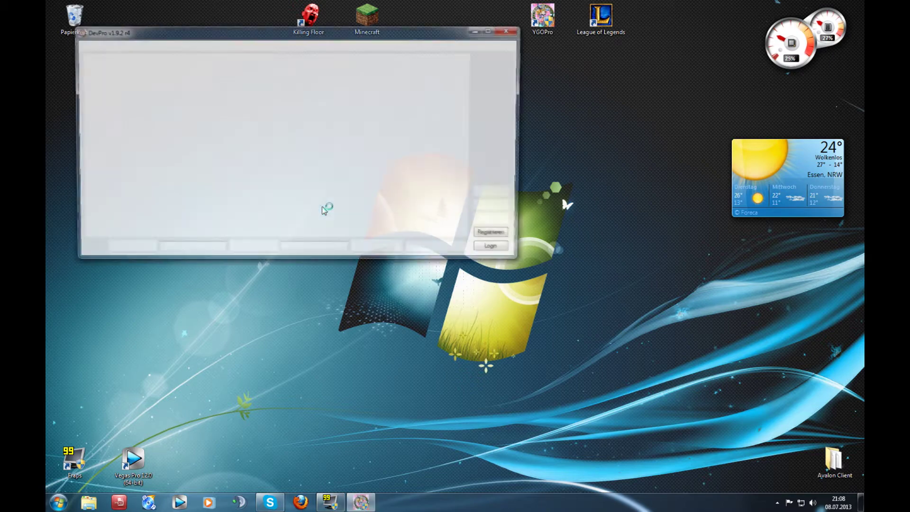
click(496, 221)
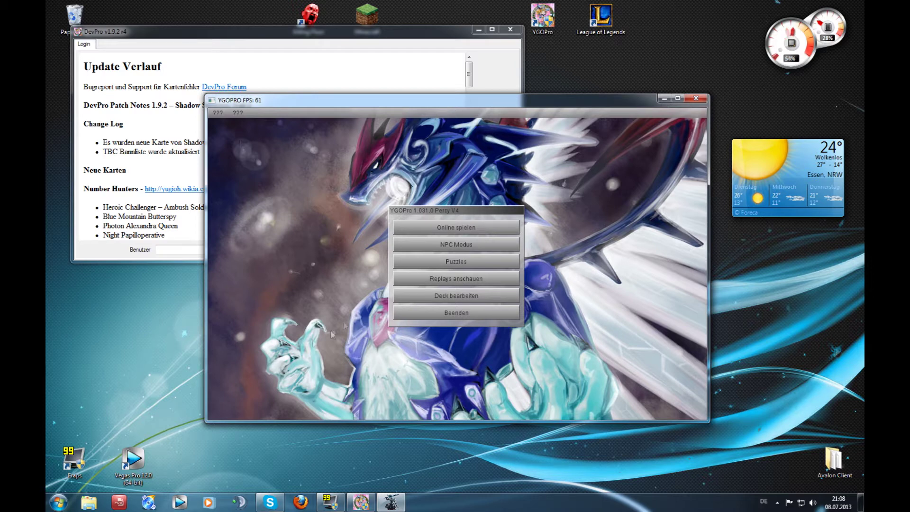
click(504, 302)
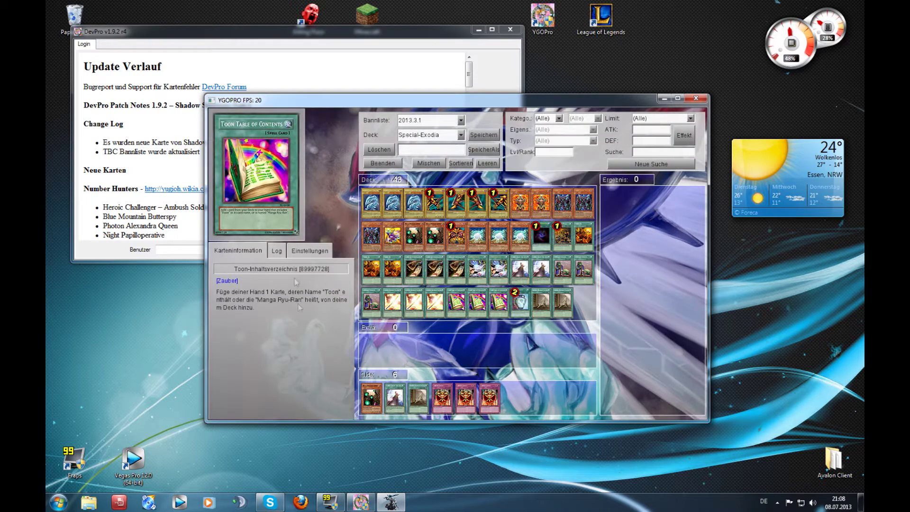
click(307, 252)
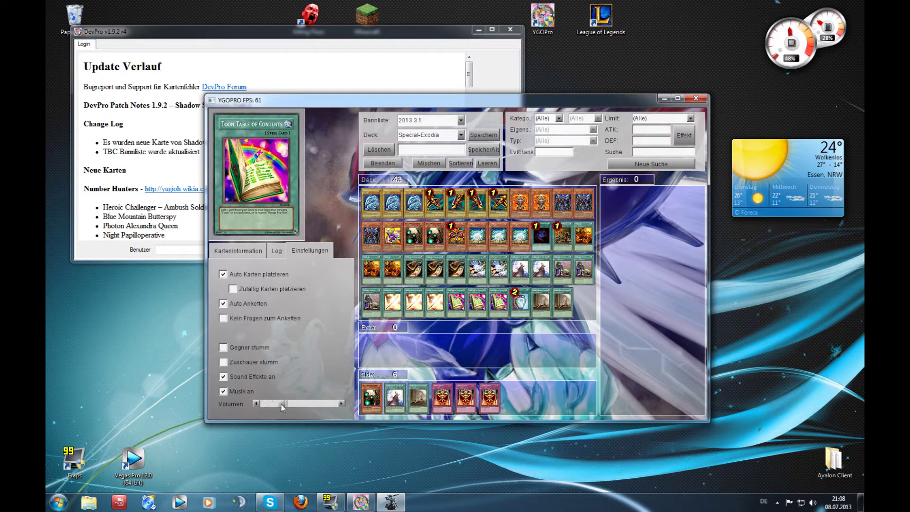
click(240, 251)
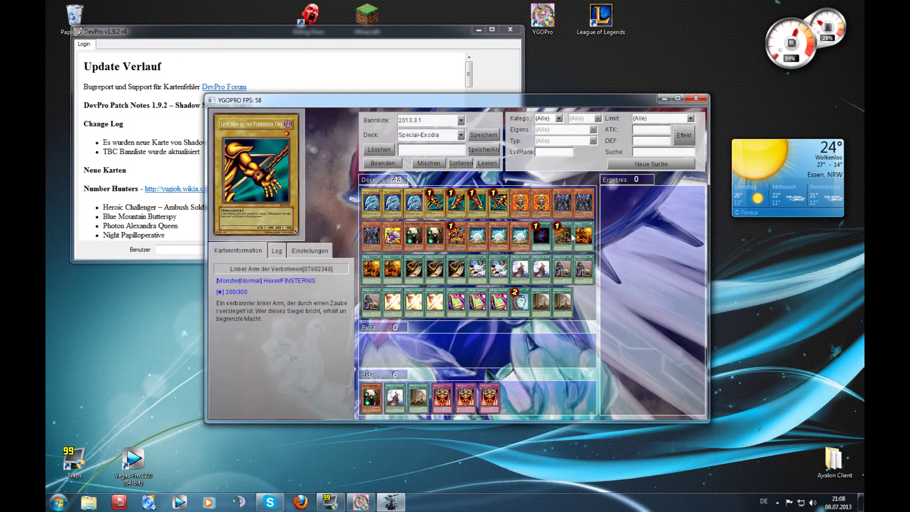
Step: Load the Lichtverflichter and Final-Coutdown decks for viewing, and close both the game and launcher windows
click(443, 135)
click(445, 165)
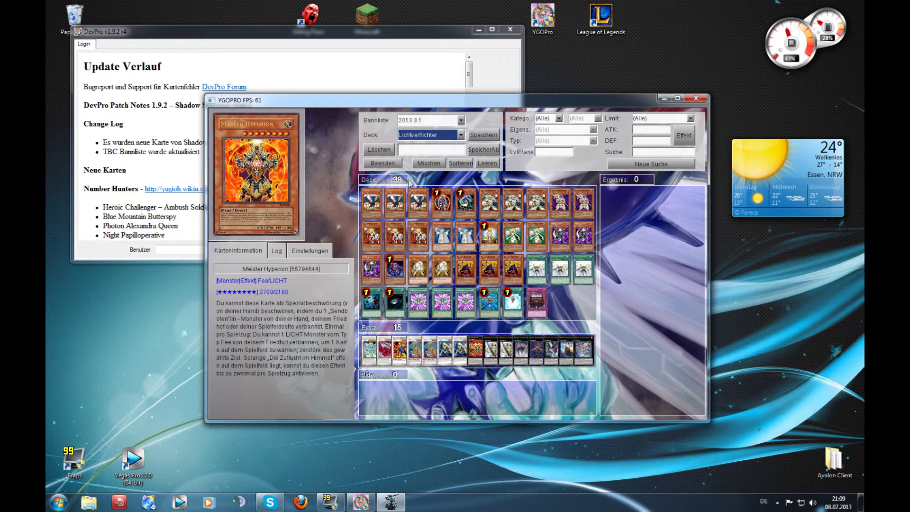
click(451, 138)
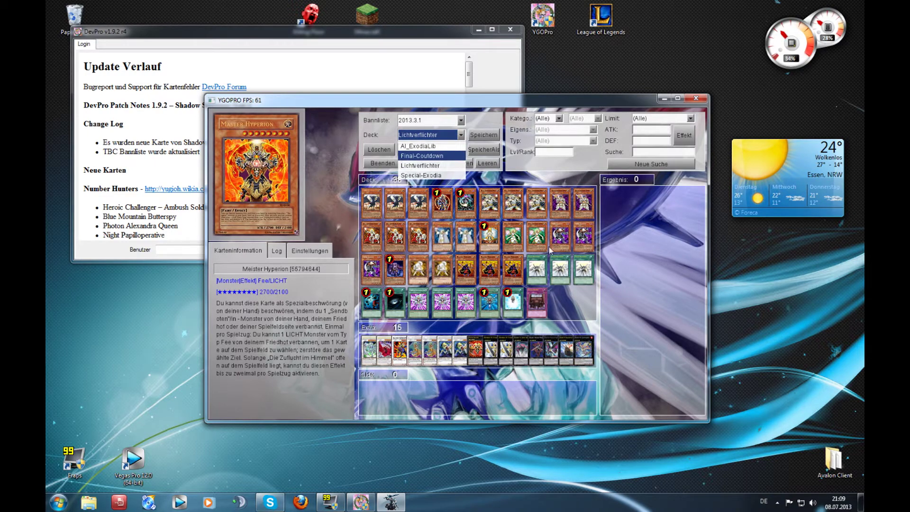
click(656, 294)
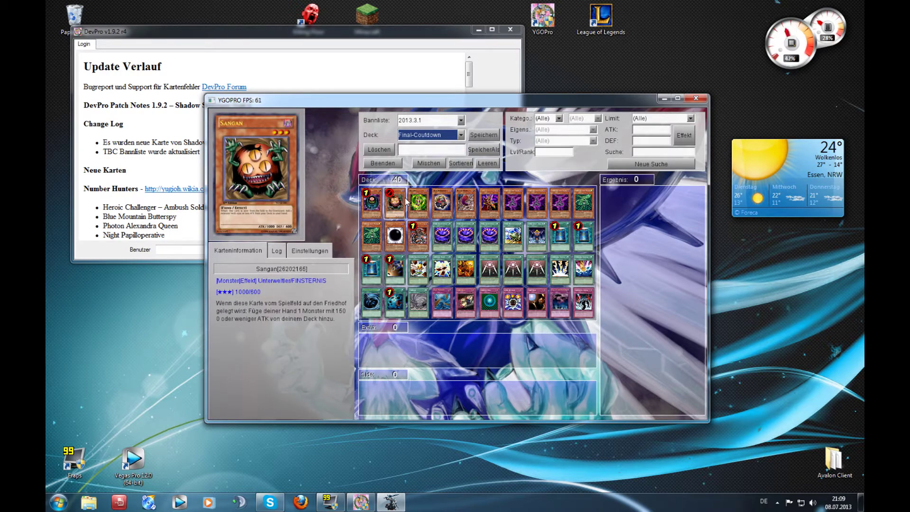
click(696, 98)
click(511, 31)
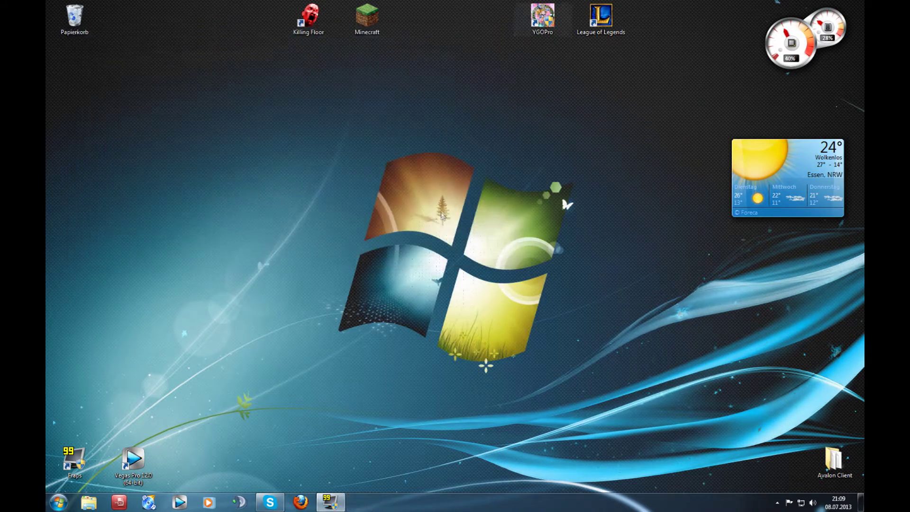
key(super)
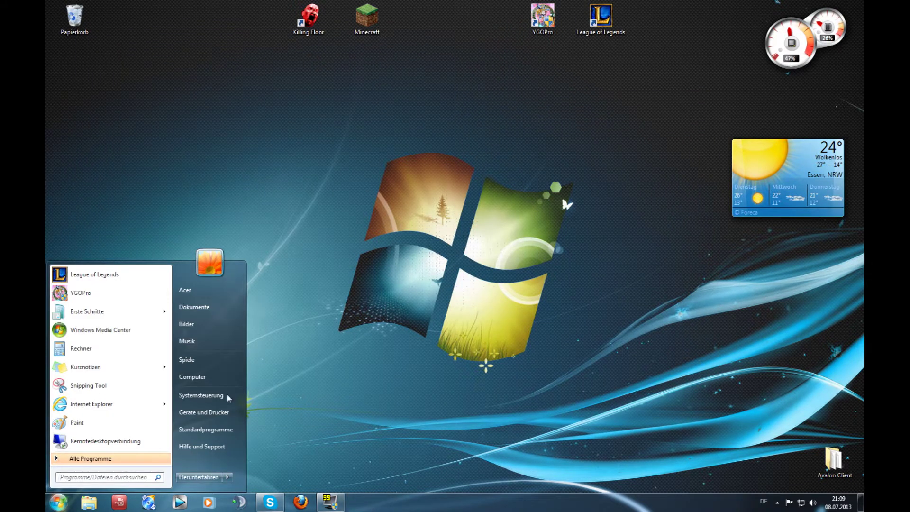
key(super)
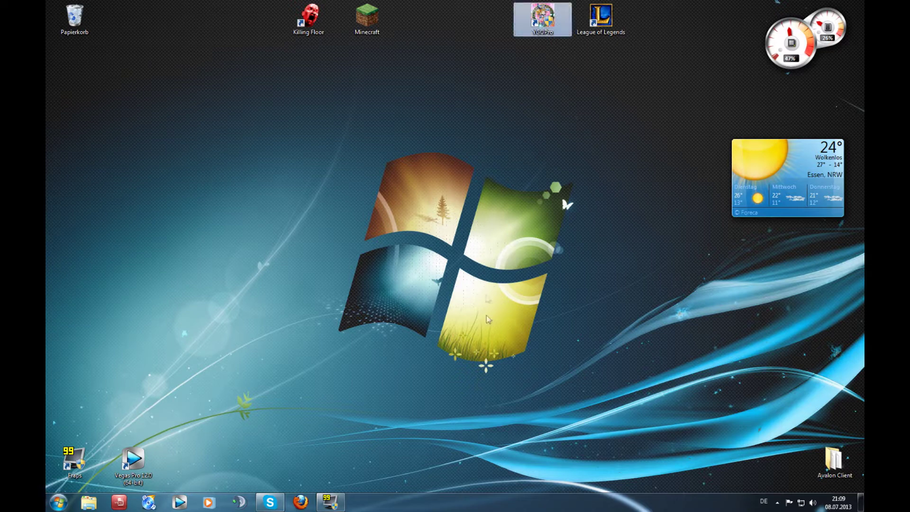
click(421, 256)
drag(480, 252, 571, 152)
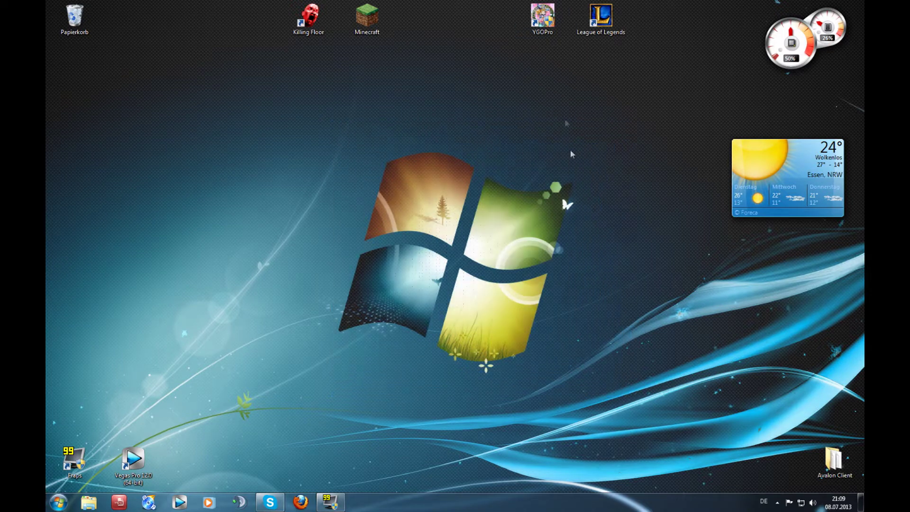
Step: Open the file location of the YGOPro desktop shortcut
right_click(540, 21)
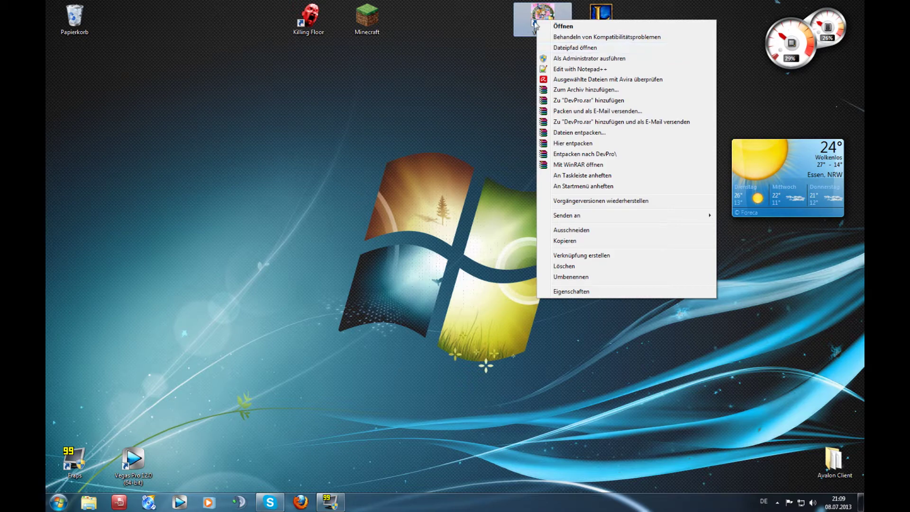
click(536, 47)
right_click(543, 26)
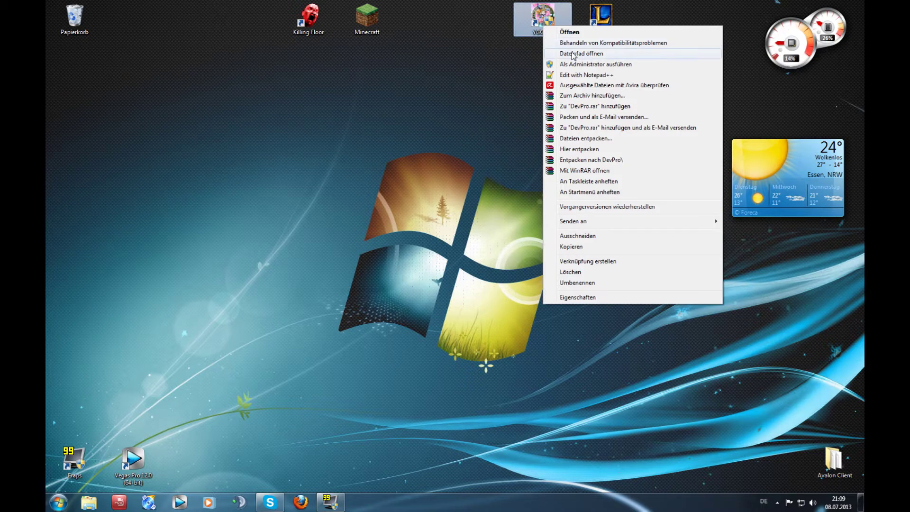
click(574, 53)
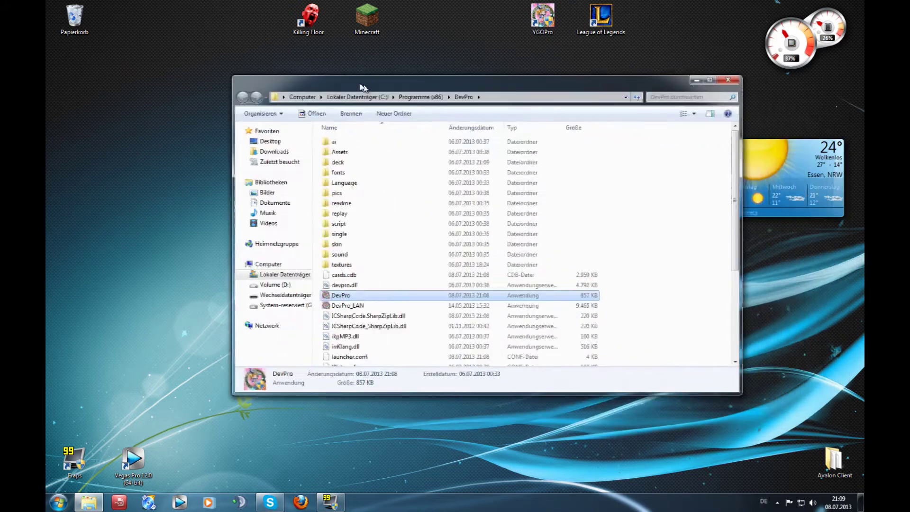
click(653, 264)
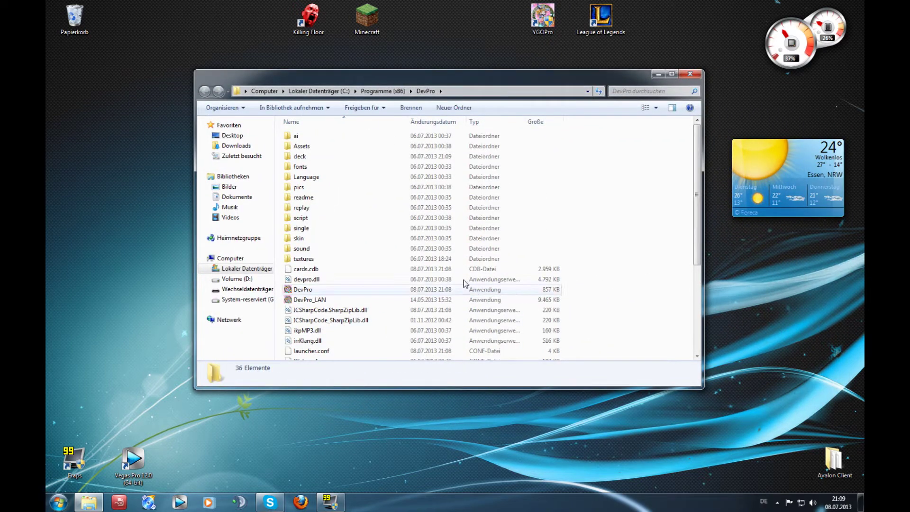
Step: Maximize the DevPro folder window and open the textures subfolder
scroll(360, 204, down, 5)
scroll(383, 170, up, 5)
click(671, 74)
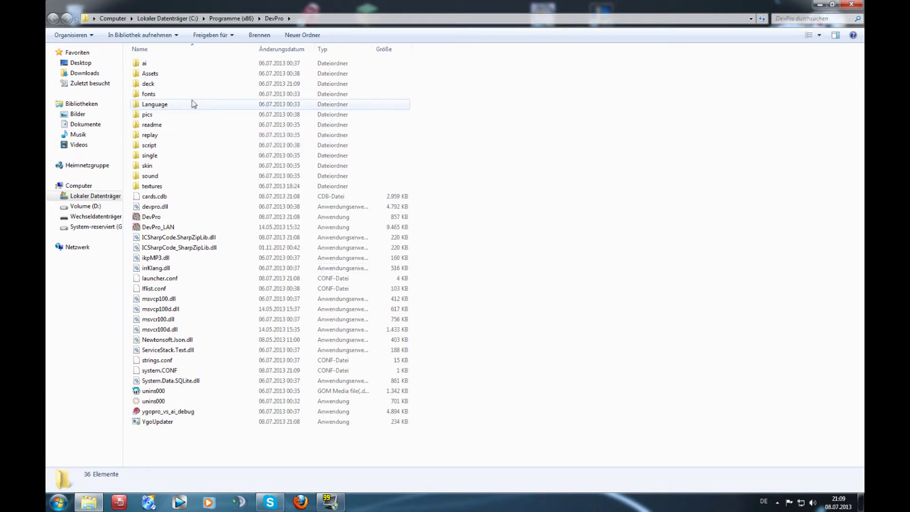
double_click(164, 191)
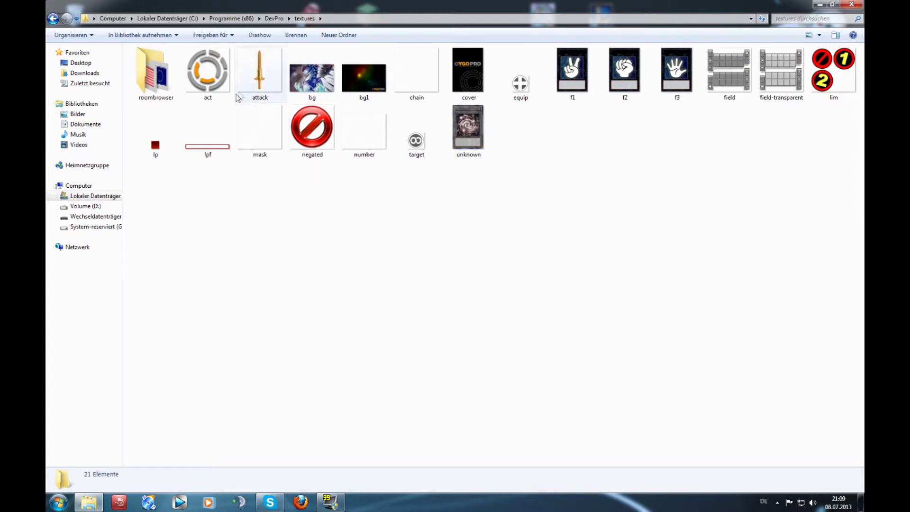
Step: Preview the bg and bg1 background images at full size and close the image viewer
double_click(316, 78)
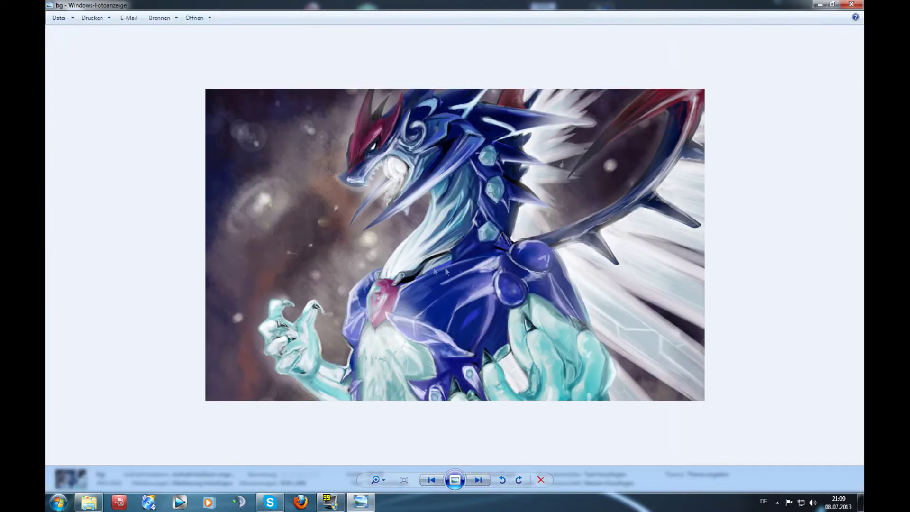
click(851, 4)
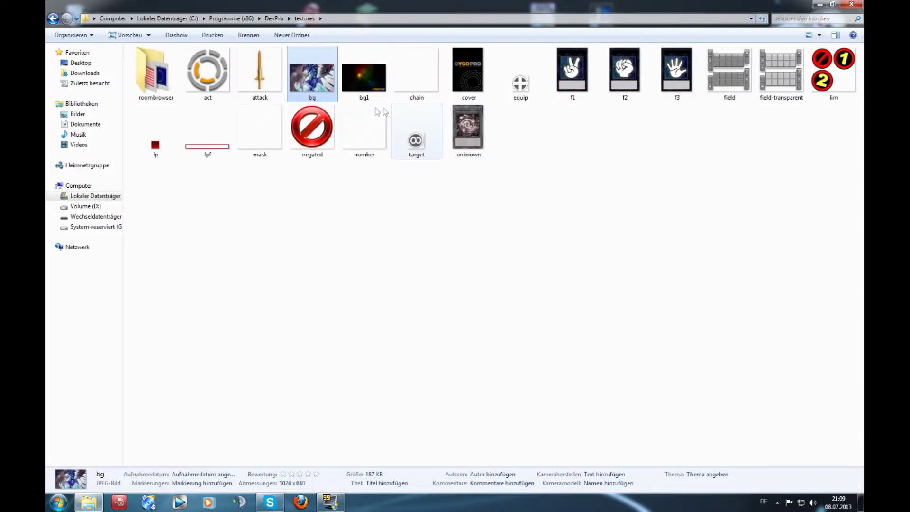
double_click(351, 72)
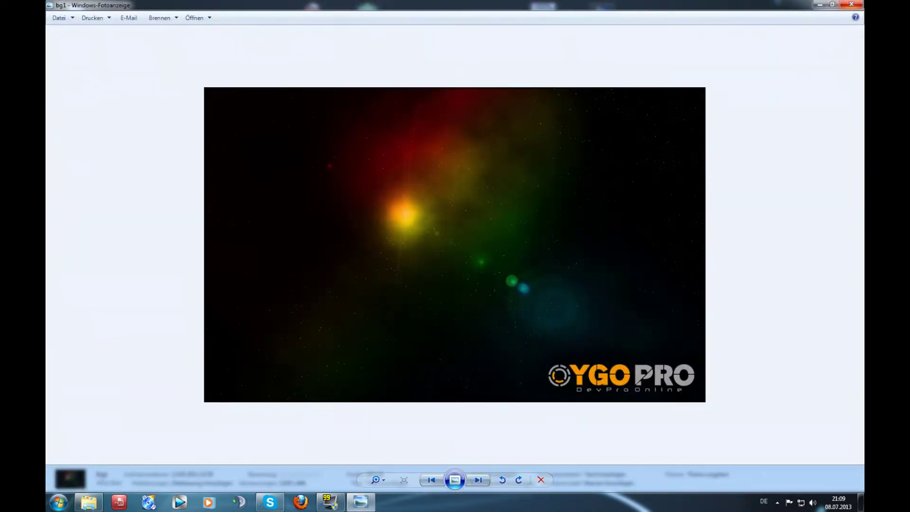
click(852, 4)
Step: Delete the original bg image and rename the bg1 image as bg
key(Delete)
key(Return)
click(313, 97)
text(bg)
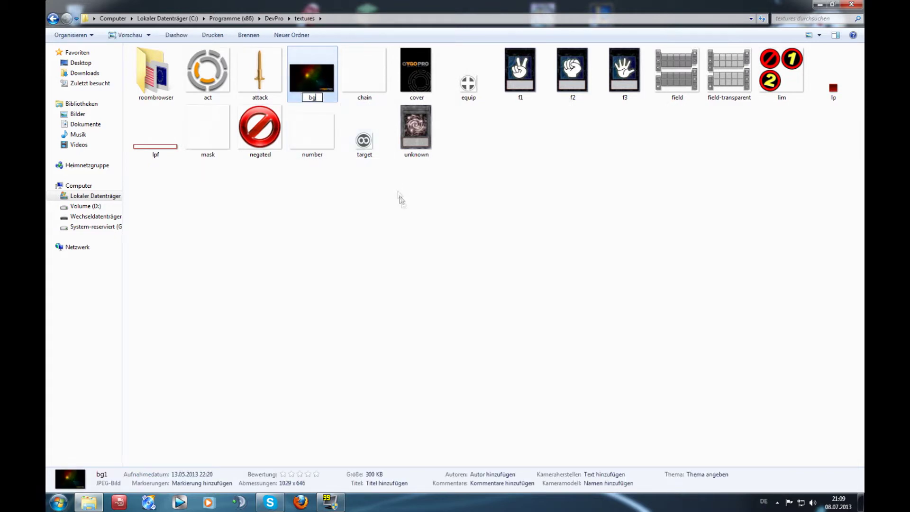
key(Return)
key(Escape)
click(317, 108)
click(313, 101)
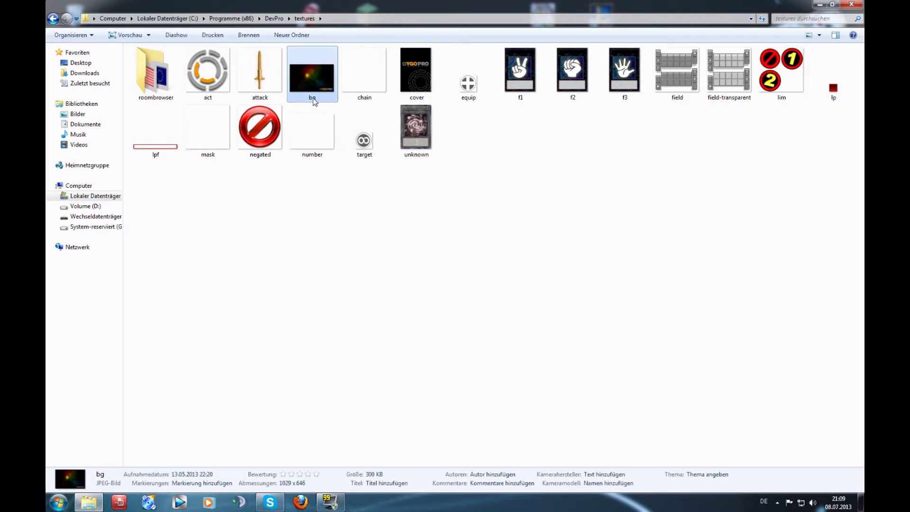
Step: Examine the chain, cover, equip, target, f1, field-transparent and lim texture images in the folder
click(365, 92)
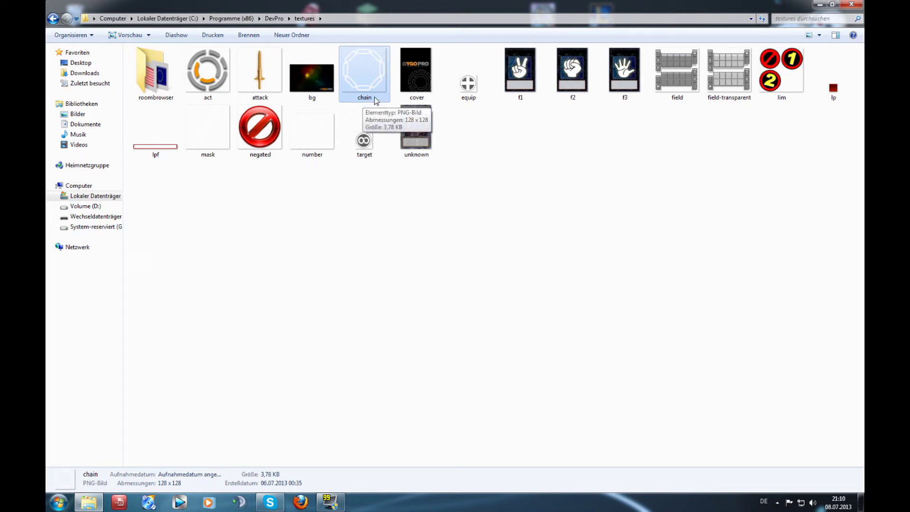
click(402, 93)
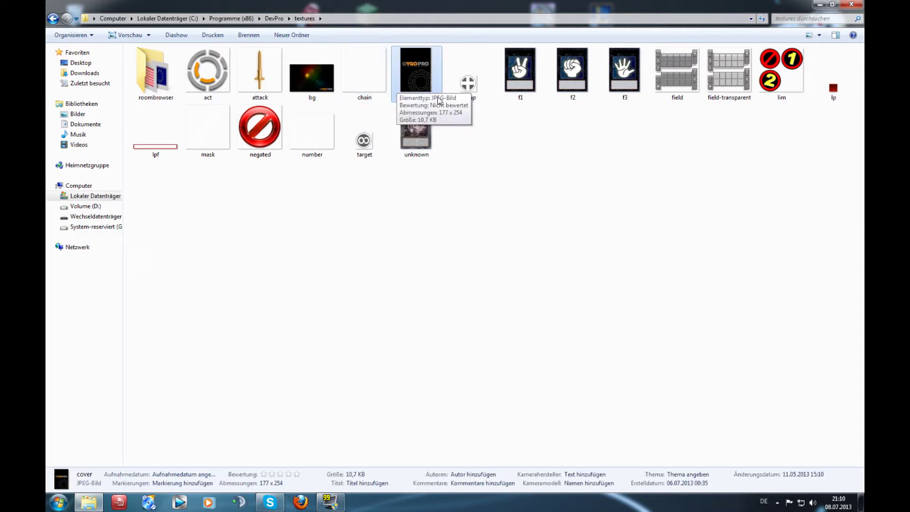
click(471, 93)
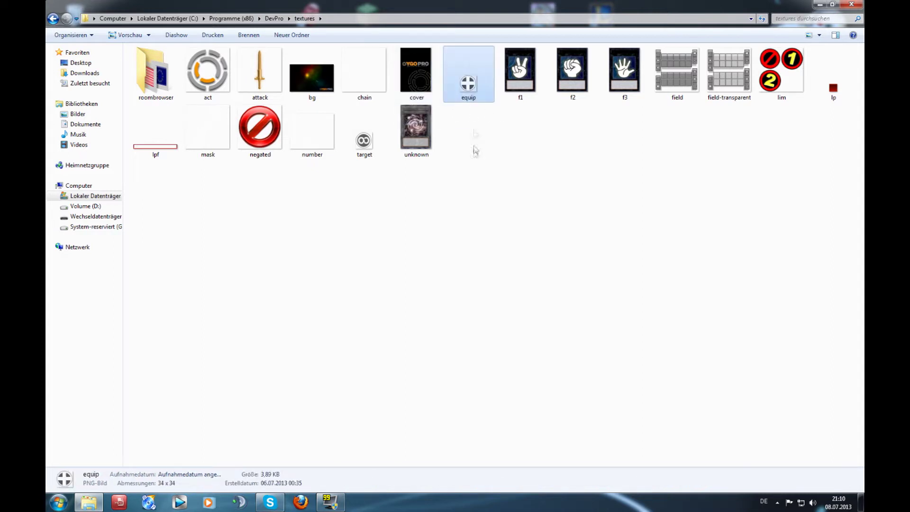
click(376, 148)
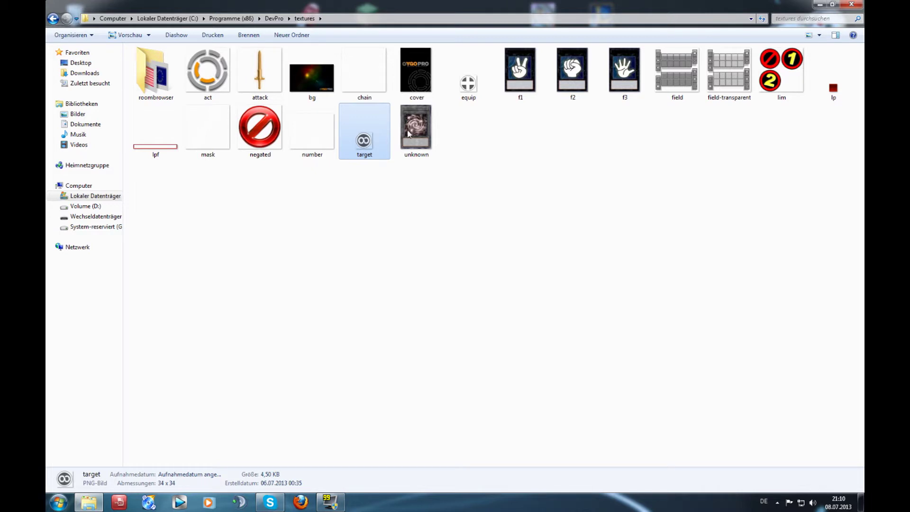
click(521, 74)
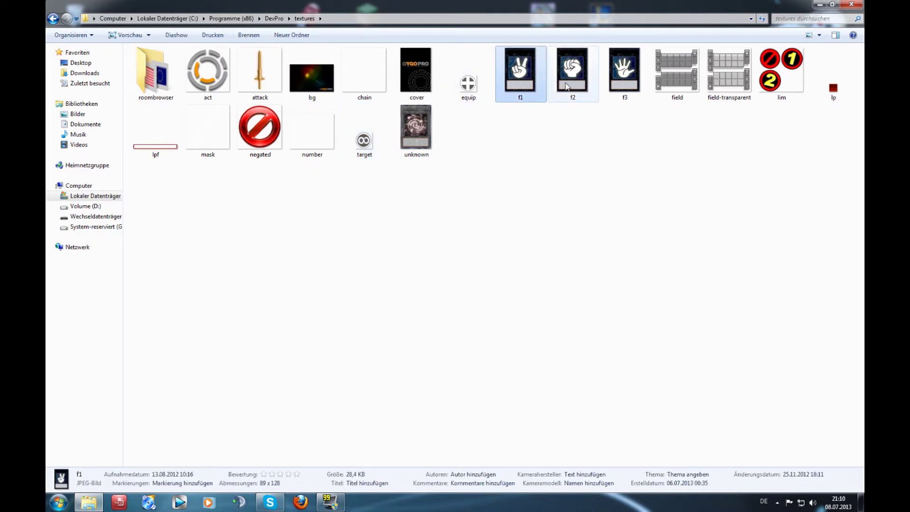
click(721, 102)
click(721, 114)
click(780, 78)
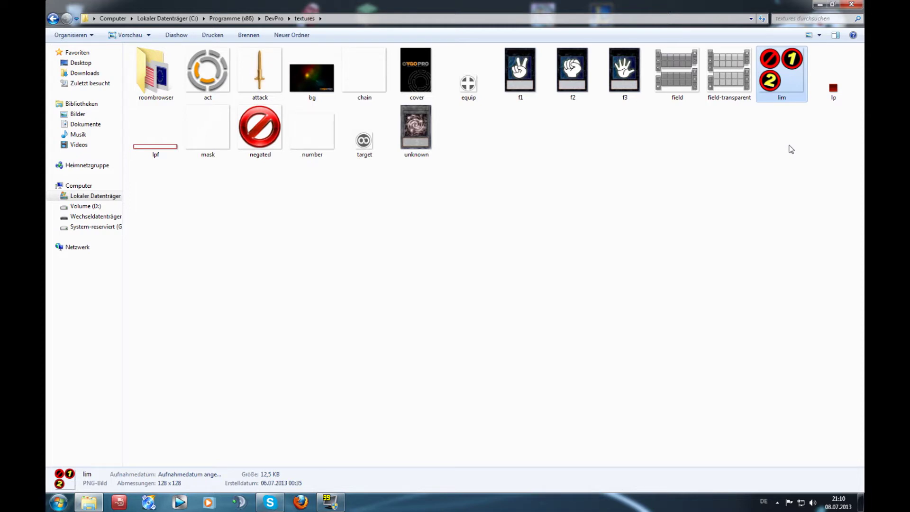
click(791, 149)
Step: Preview the lp life-point texture in the image viewer and close it, then check its file details
double_click(834, 75)
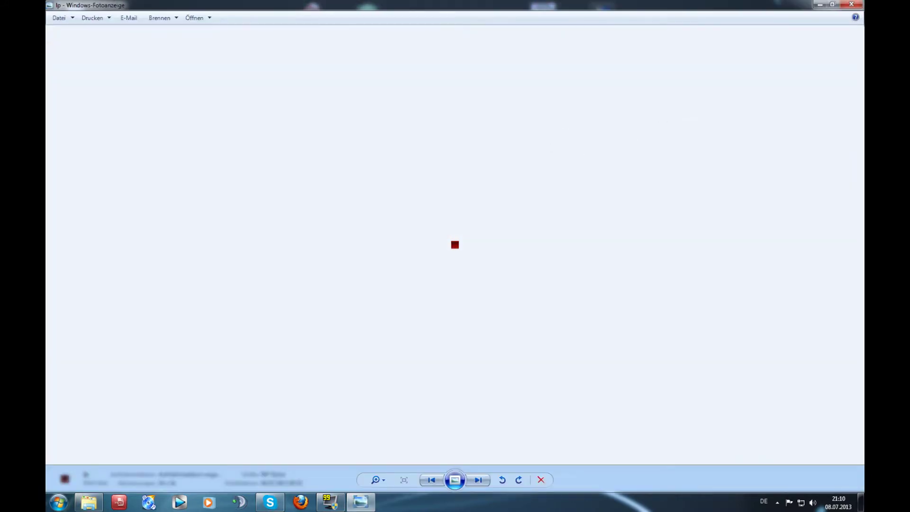
click(852, 6)
click(792, 149)
click(832, 92)
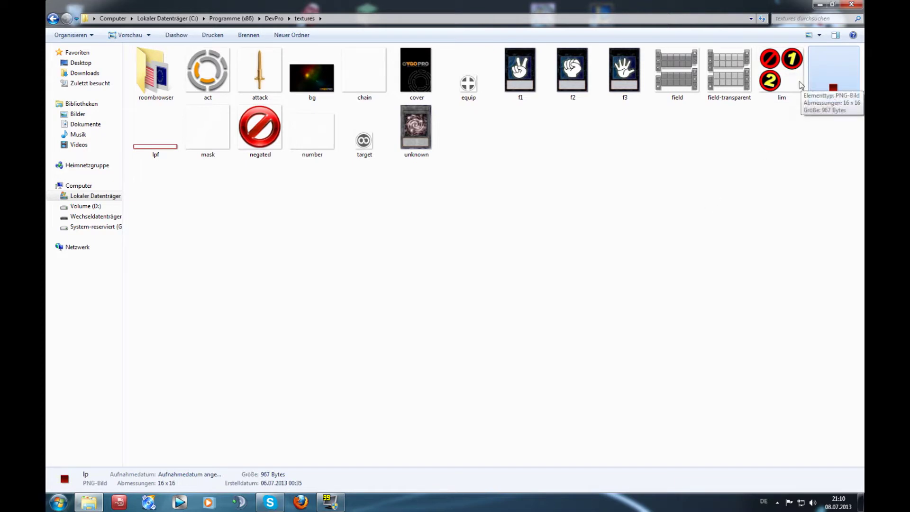
click(690, 152)
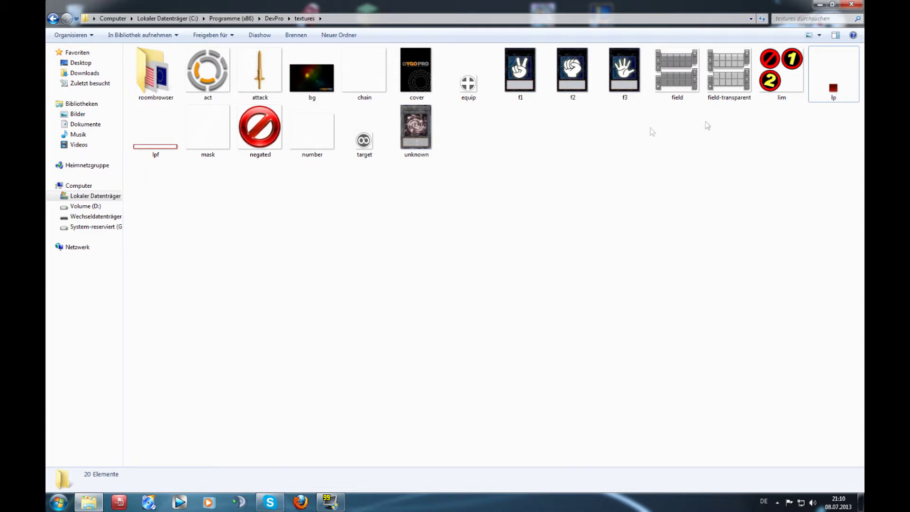
Step: Examine the attack, act and lpf texture images in the folder
click(268, 84)
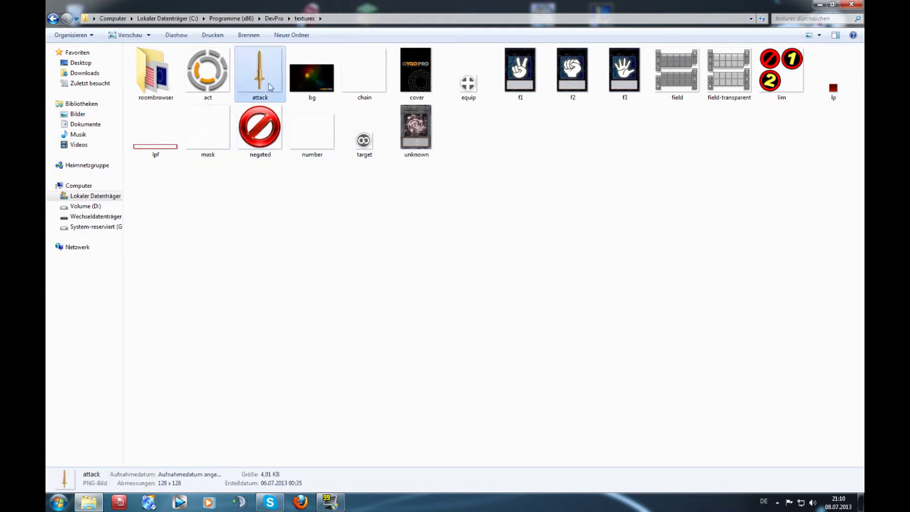
click(212, 77)
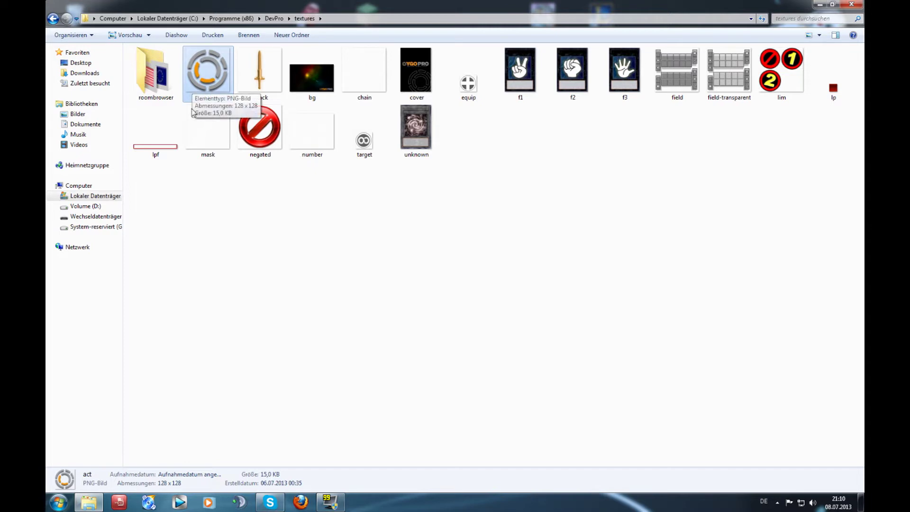
click(155, 150)
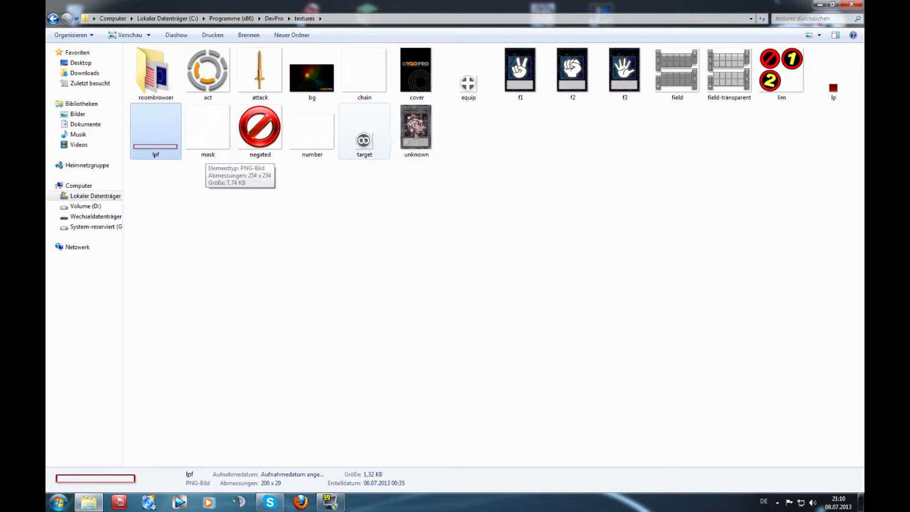
Step: Preview the unknown card texture in the image viewer, close it, and select the file in the folder
double_click(417, 127)
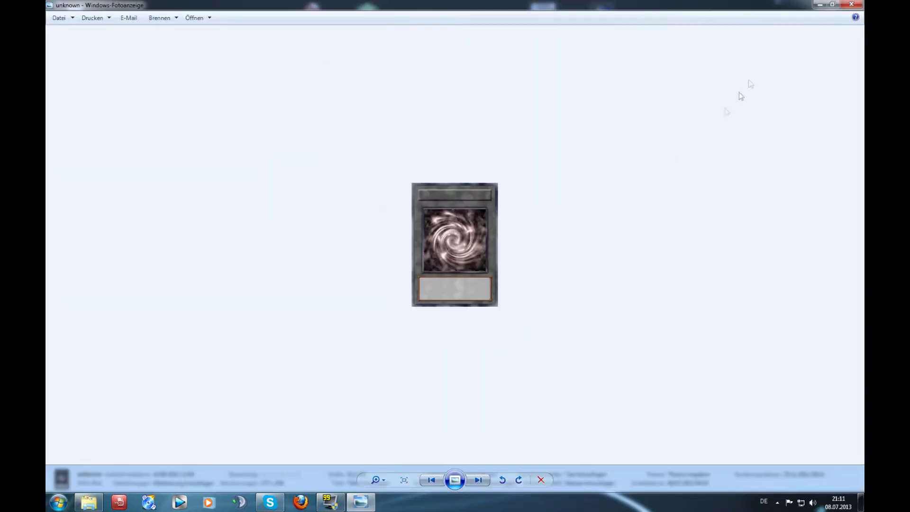
click(852, 4)
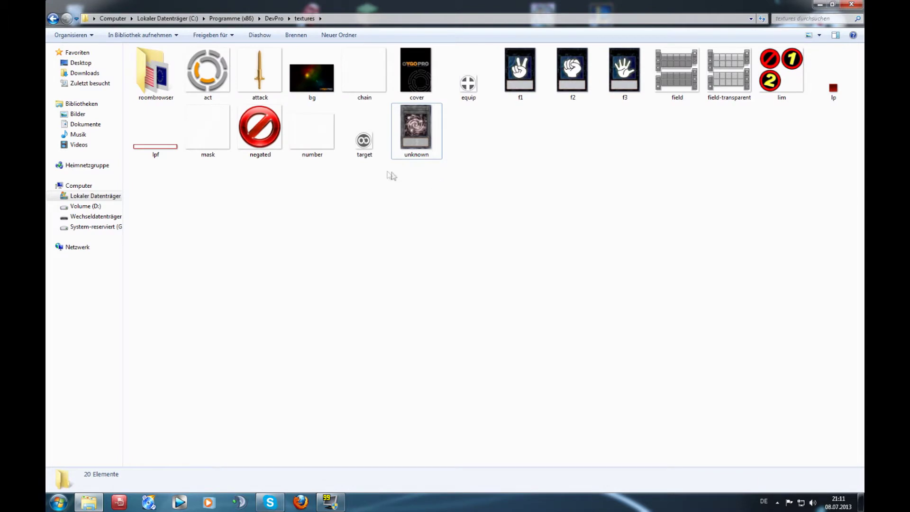
click(416, 156)
Step: Examine the negated, number and mask texture images in the folder
click(234, 195)
click(259, 152)
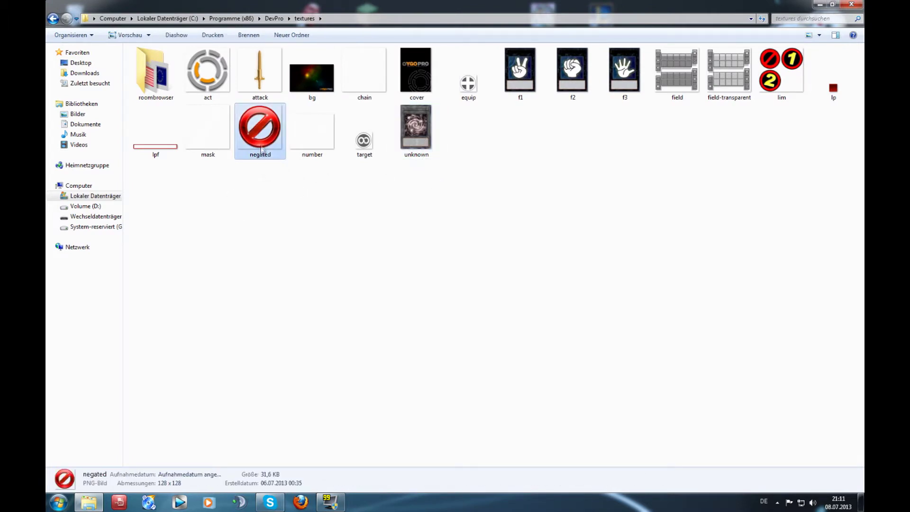
click(312, 132)
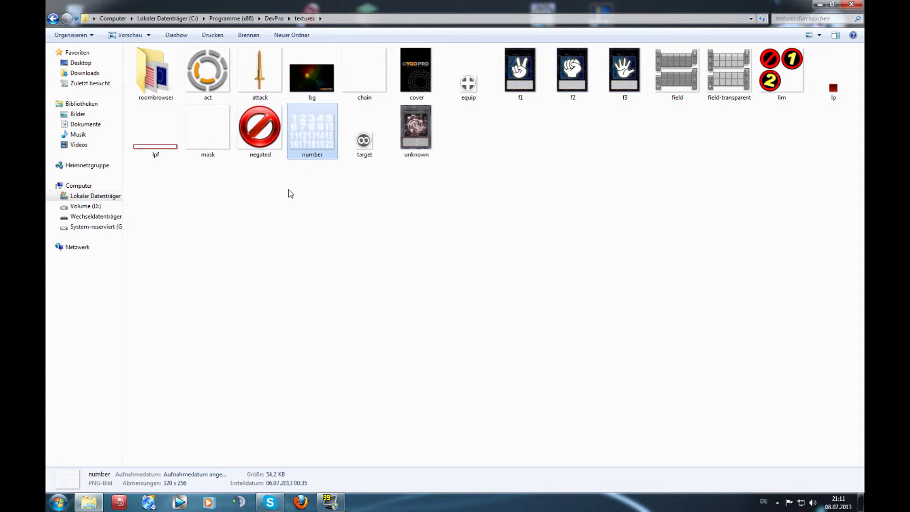
click(203, 135)
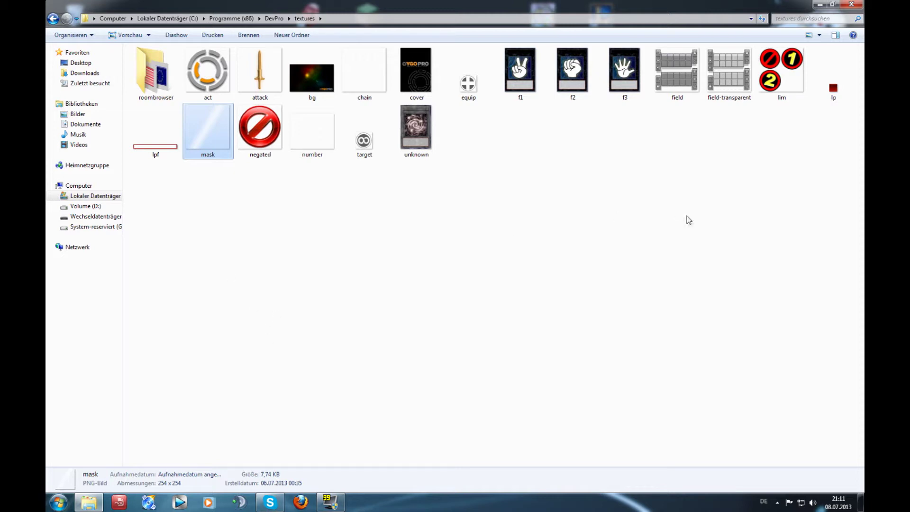
click(690, 220)
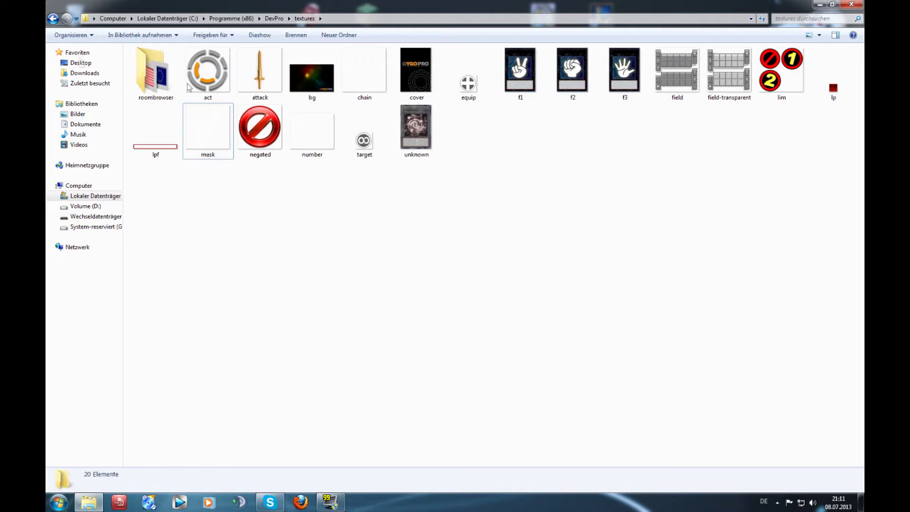
Step: Open DevPro's sound folder and play the activate and addcounter sounds, closing the media player
click(52, 19)
double_click(168, 173)
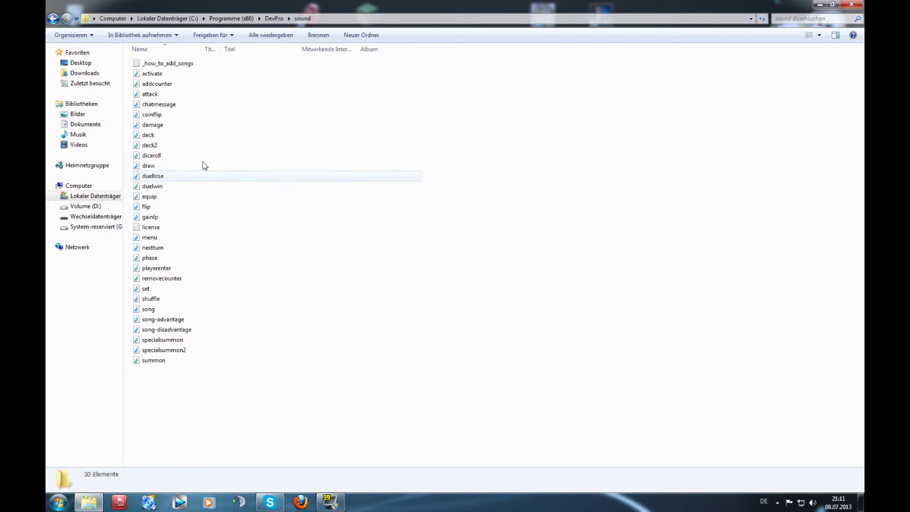
double_click(157, 74)
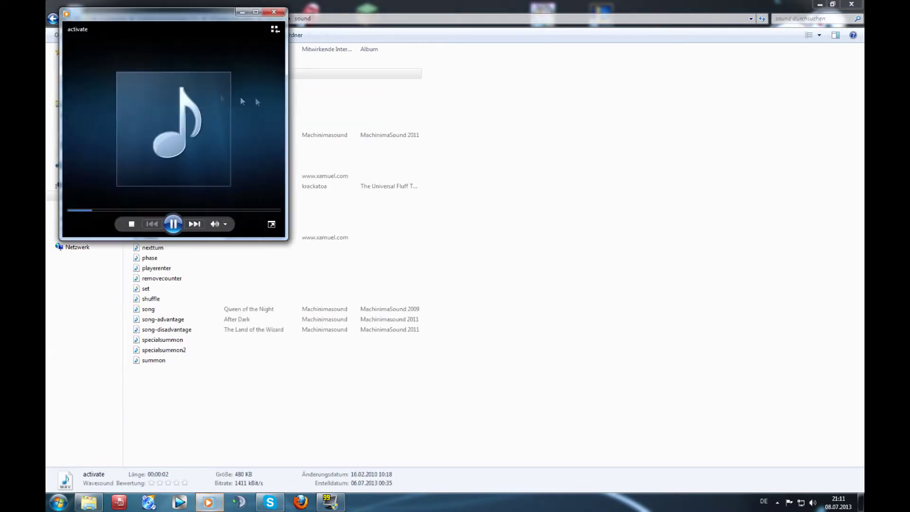
double_click(295, 85)
click(274, 11)
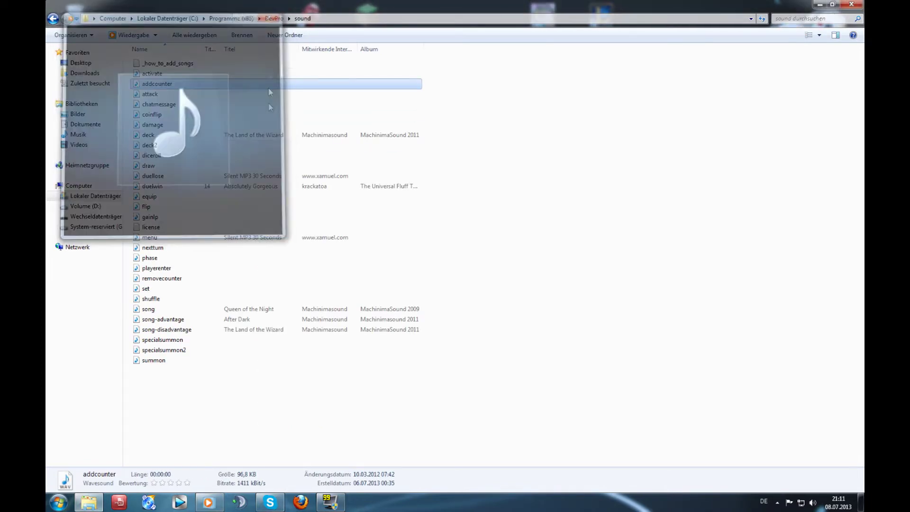
Step: Play the deck, deck2, diceroll and draw sounds from the sound folder, closing the player
double_click(180, 136)
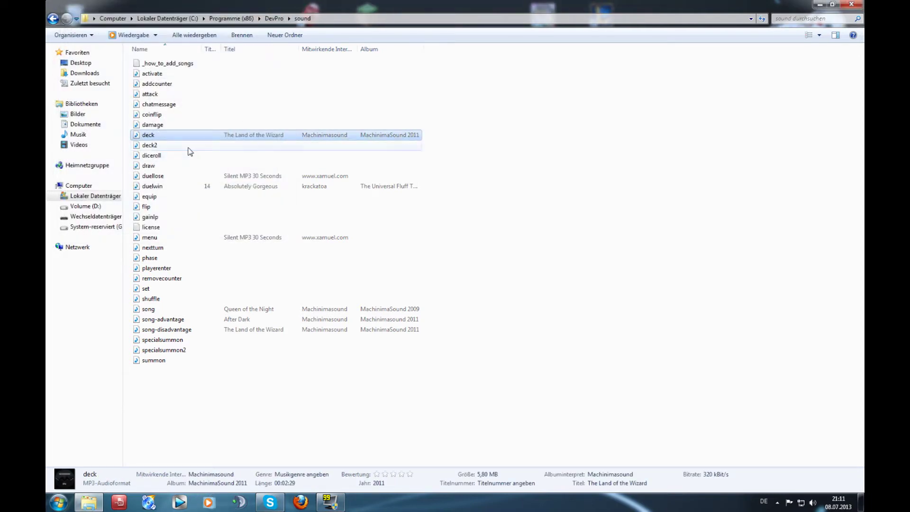
double_click(189, 147)
click(275, 12)
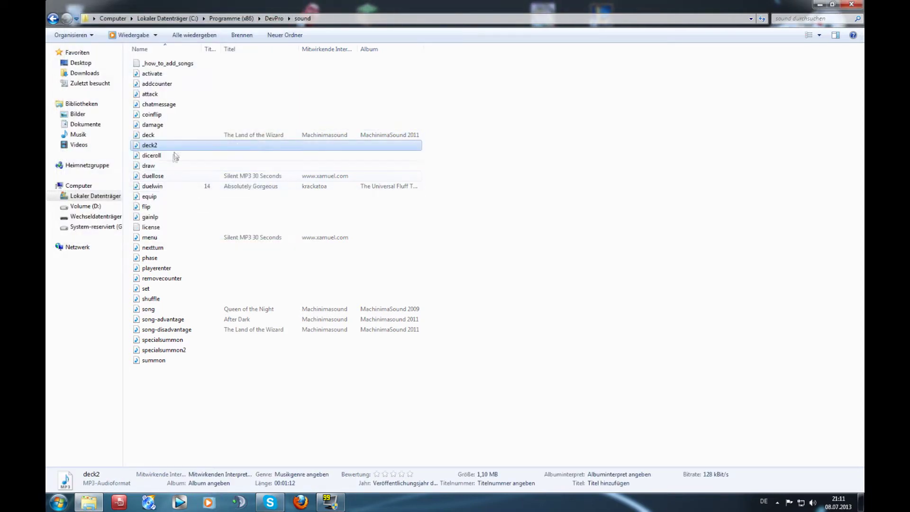
double_click(172, 157)
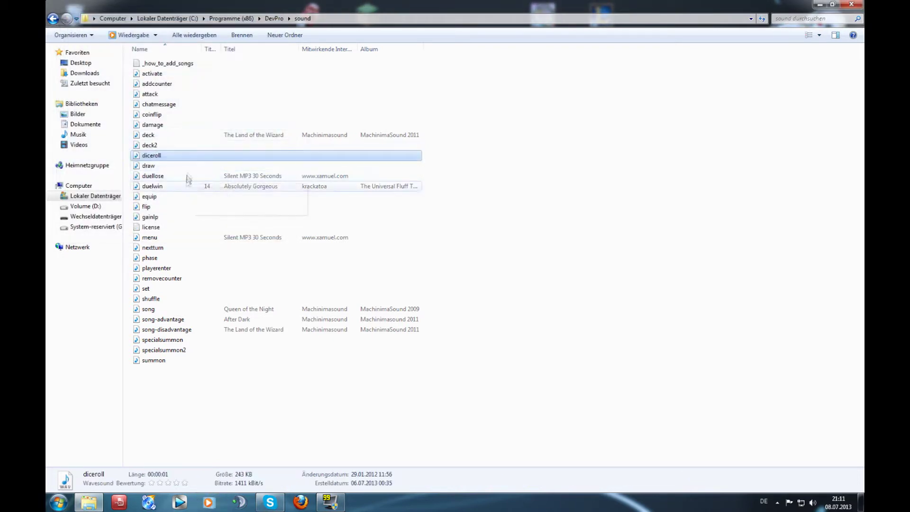
double_click(190, 166)
click(274, 13)
Step: Play the duellose sound, skipping ahead in the track, and play the duelwin sound, closing the player each time
double_click(170, 175)
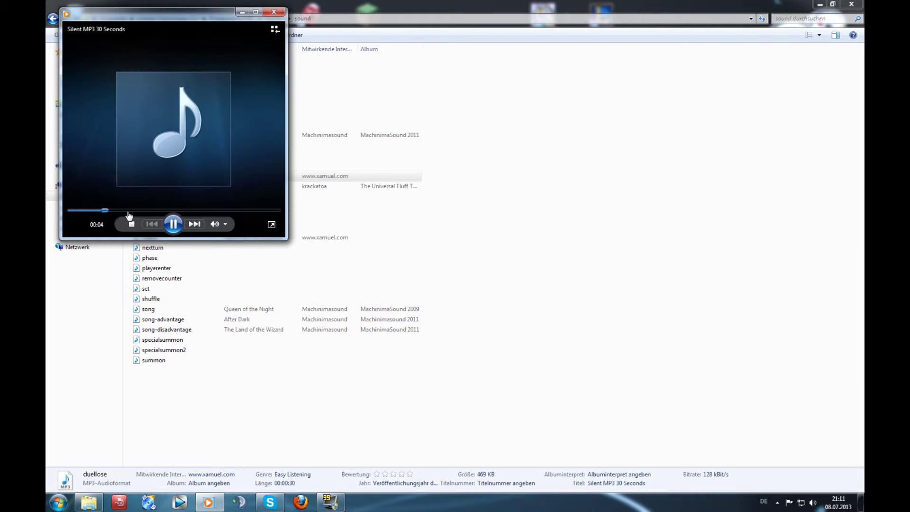
click(143, 211)
drag(143, 211, 186, 211)
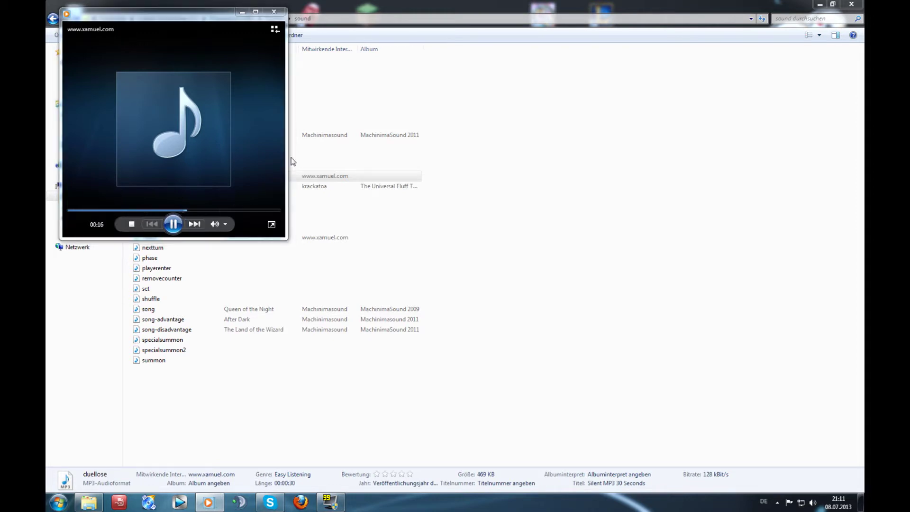
click(273, 11)
double_click(177, 185)
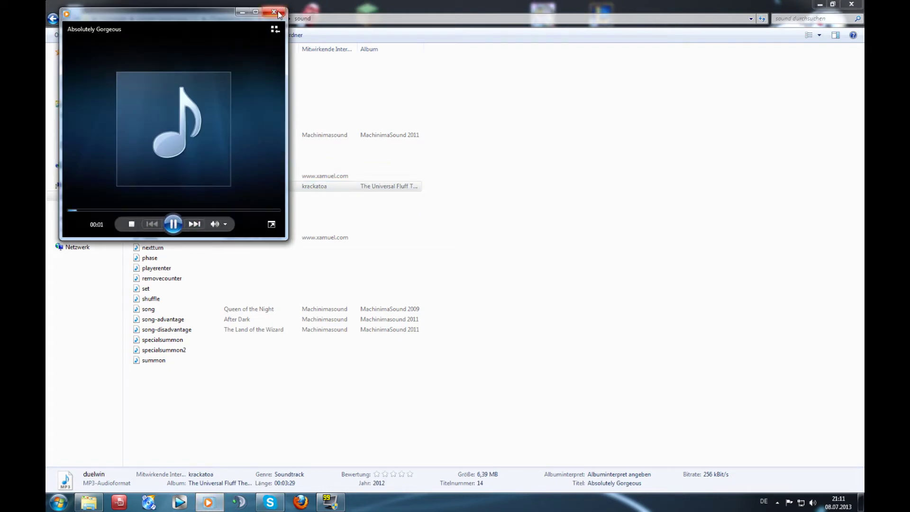
click(275, 12)
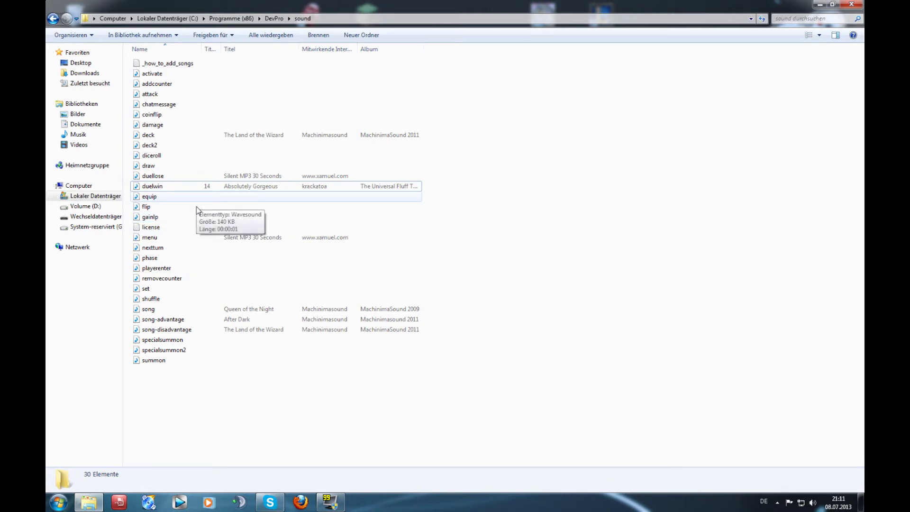
Step: Highlight the files in the sound folder, clear the selection, and view the duelwin file's details
drag(493, 380, 124, 58)
click(481, 254)
click(295, 188)
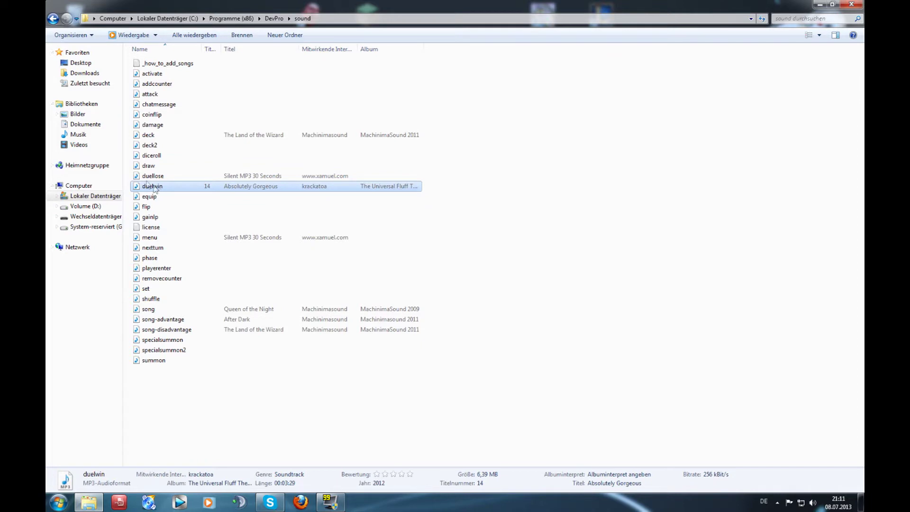
Step: Open DevPro's skin folder and examine the TabControl22 and TabControl2 images
key(BackSpace)
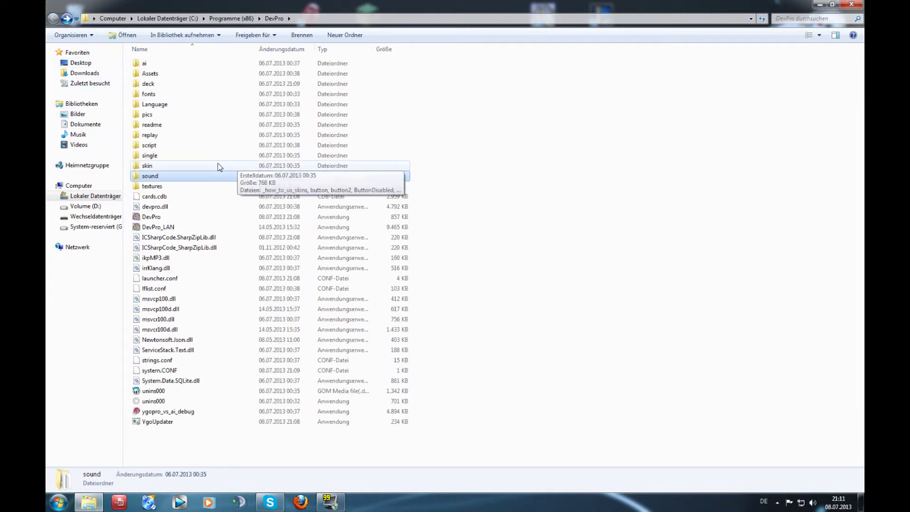
double_click(226, 166)
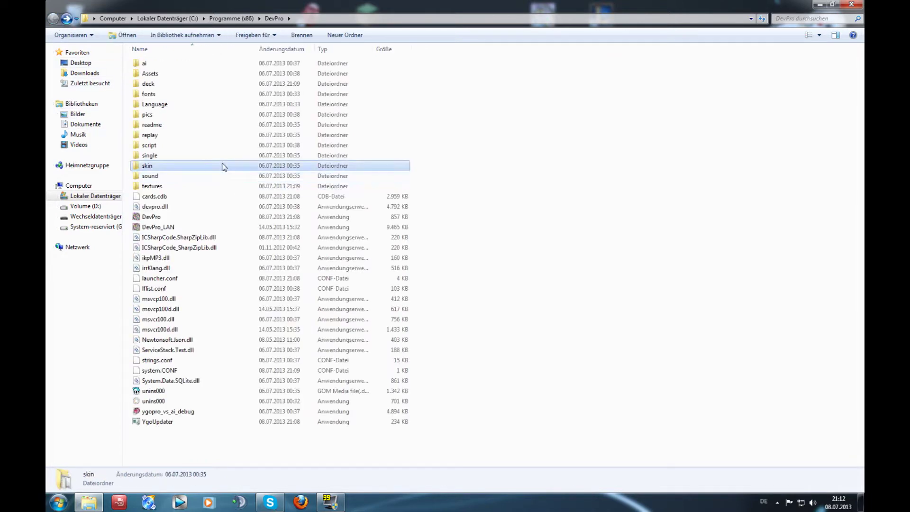
click(152, 193)
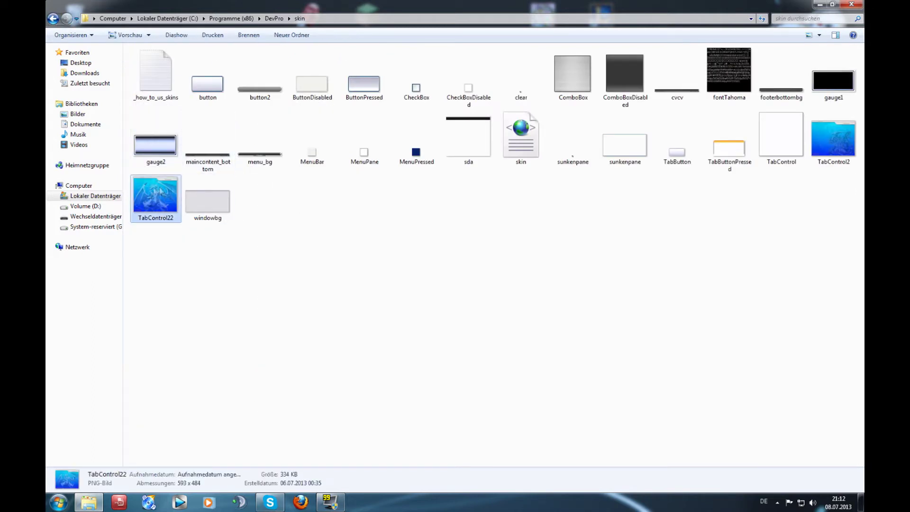
click(597, 261)
click(833, 138)
click(575, 290)
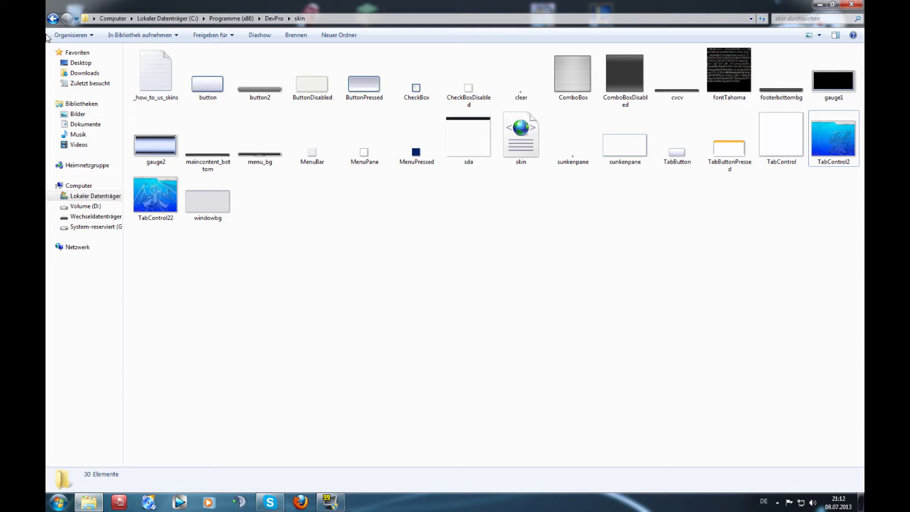
Step: Look through the contents of DevPro's single, script, replay and readme folders in turn
click(52, 18)
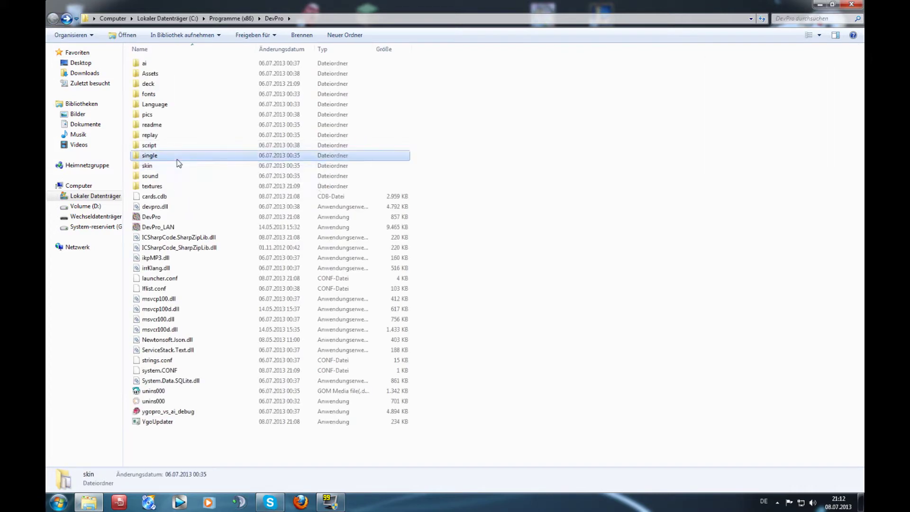
double_click(177, 157)
click(53, 18)
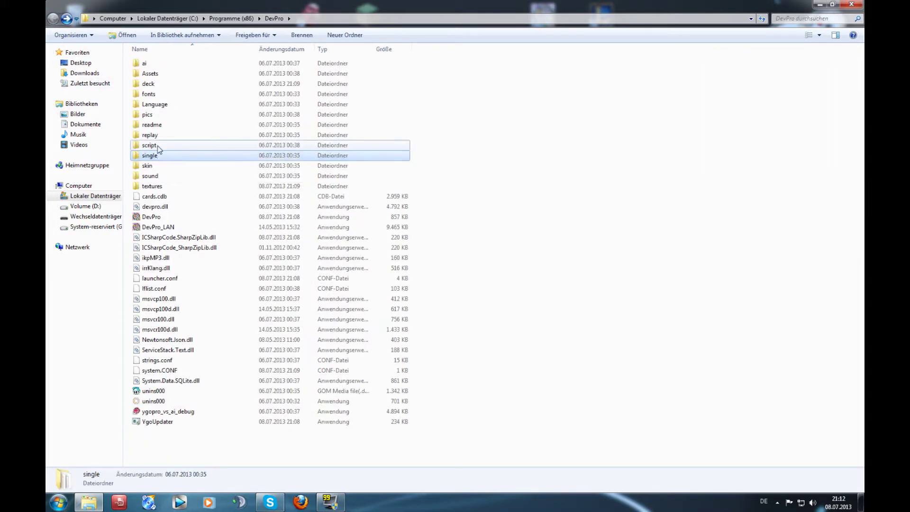
double_click(176, 146)
click(53, 19)
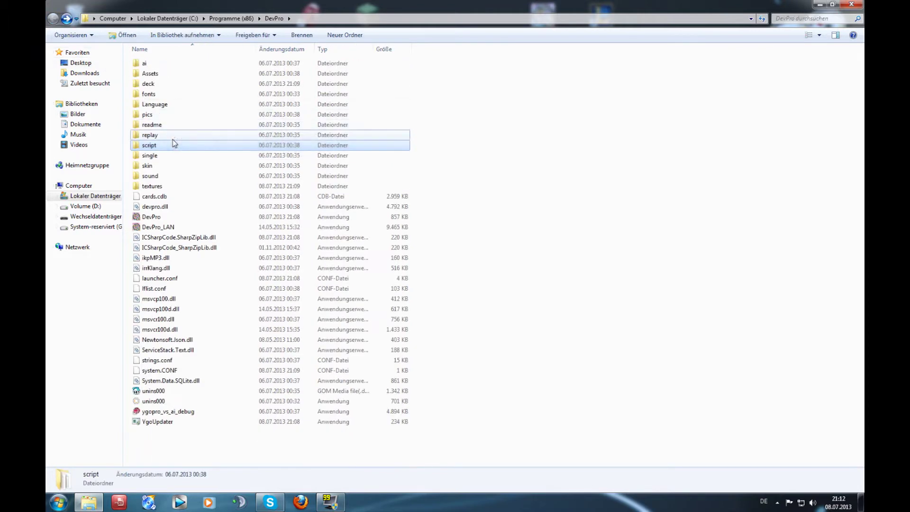
double_click(175, 135)
click(53, 18)
double_click(174, 125)
Step: Browse the card images in DevPro's pics folder, preview card image 12330 in the image viewer and close it
click(52, 18)
double_click(169, 115)
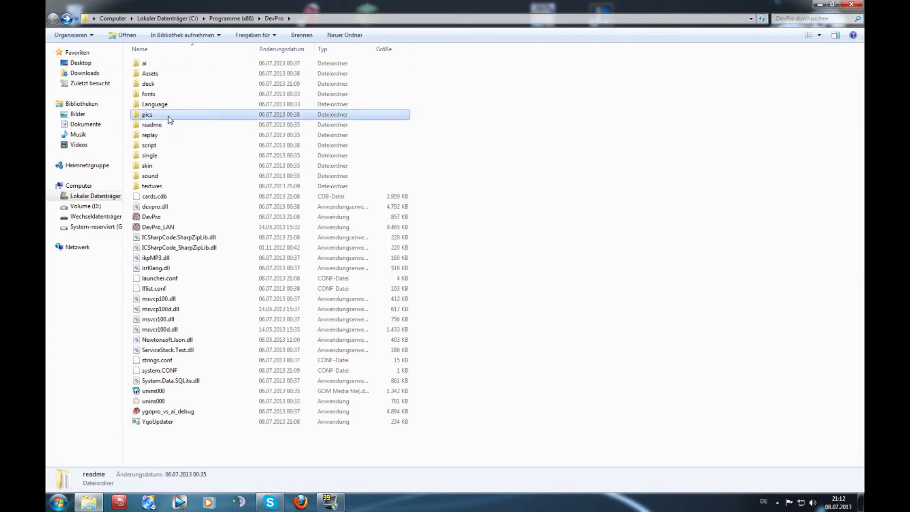
scroll(380, 208, down, 5)
scroll(427, 204, up, 5)
click(467, 194)
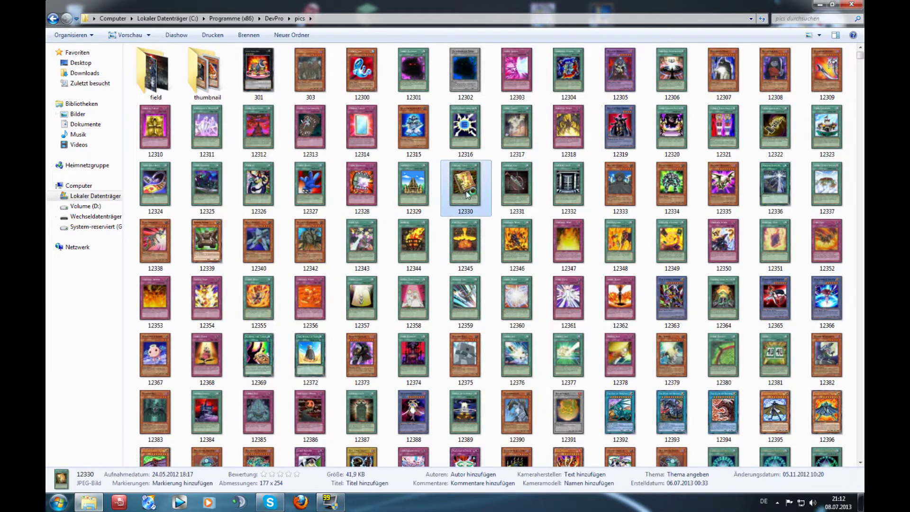
double_click(467, 192)
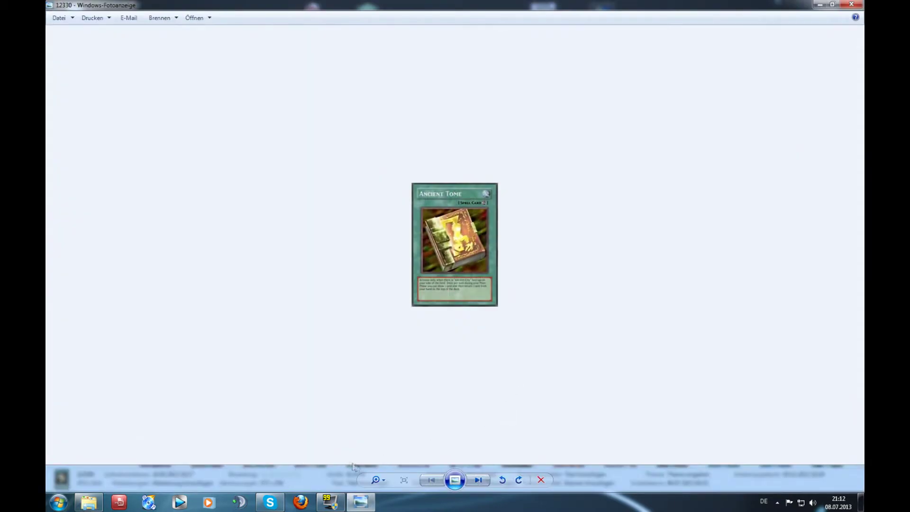
click(852, 4)
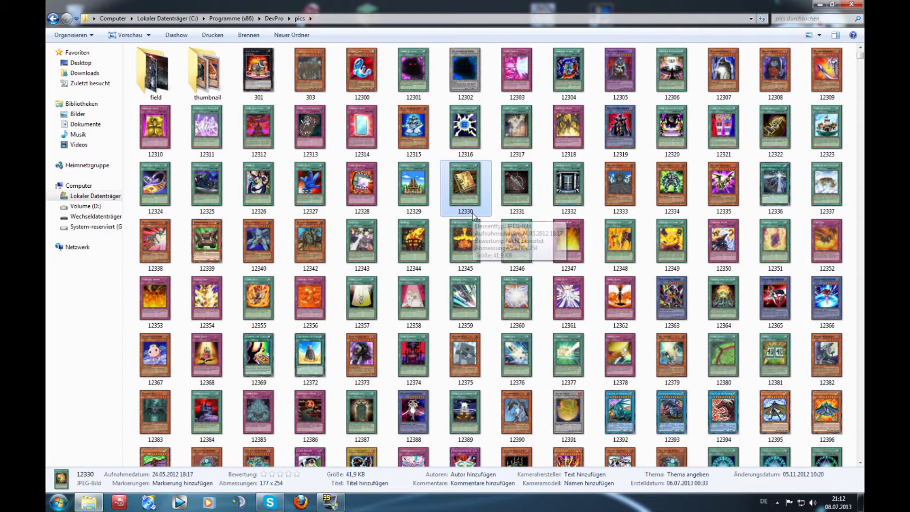
Step: Look through the contents of DevPro's Language, fonts and deck folders, returning to the DevPro folder
click(55, 19)
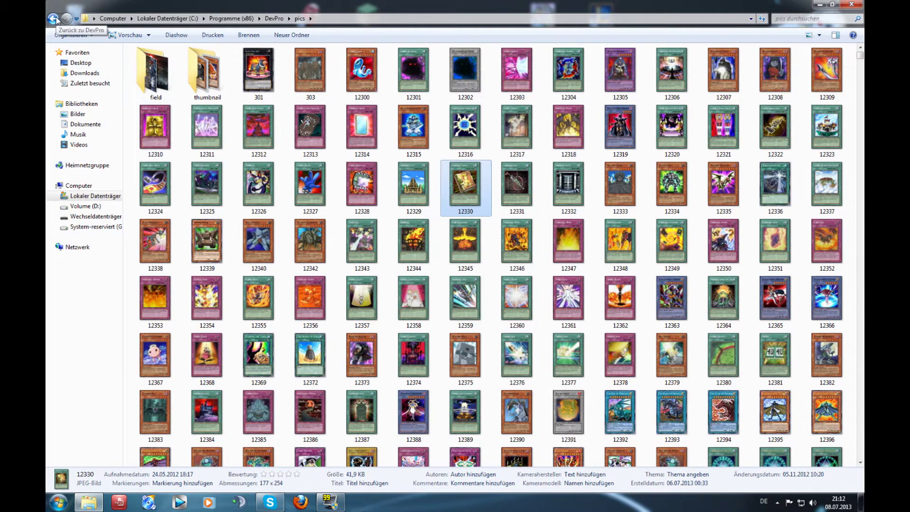
double_click(169, 104)
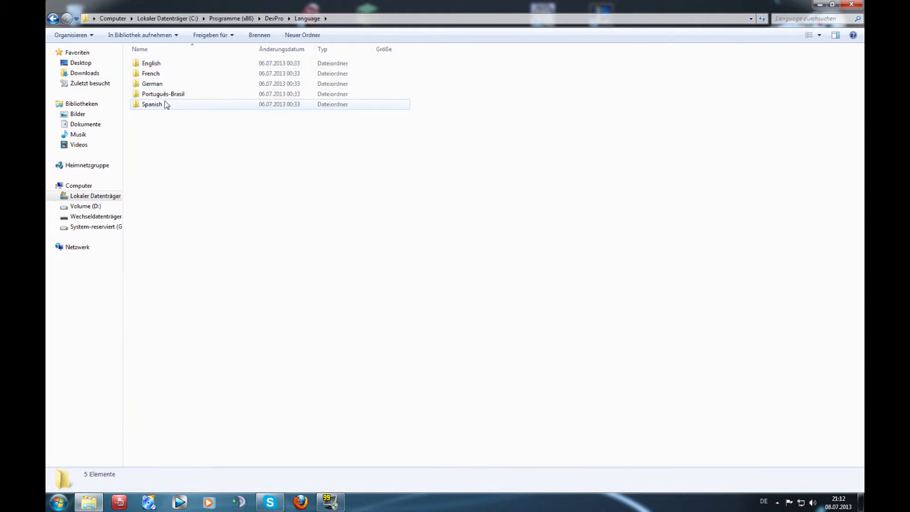
click(54, 19)
double_click(185, 94)
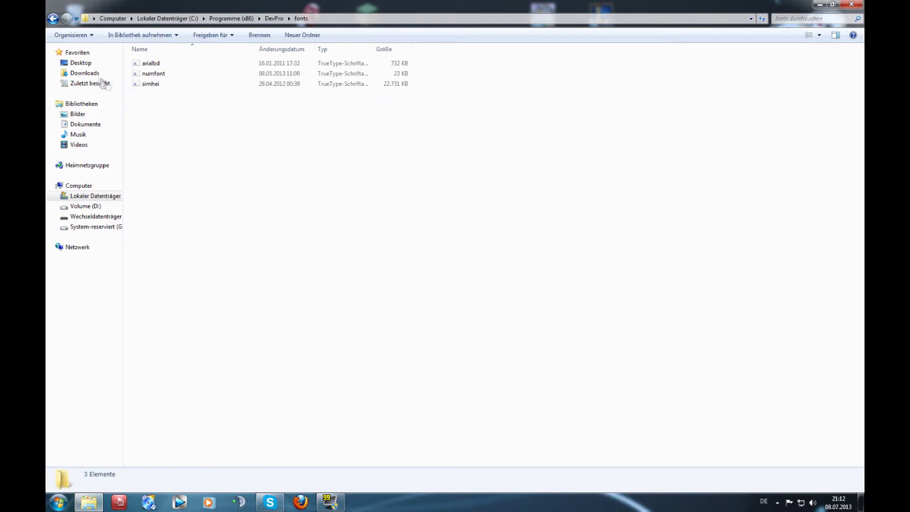
click(55, 19)
double_click(156, 84)
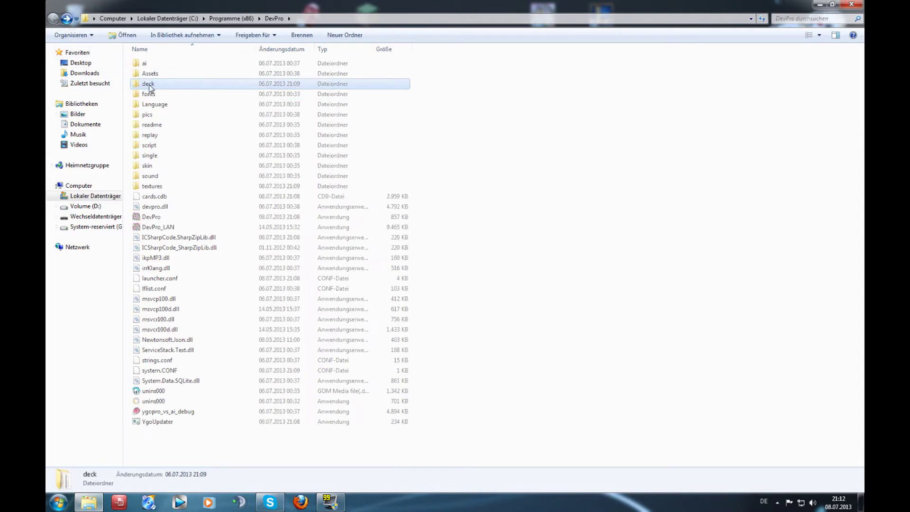
click(53, 20)
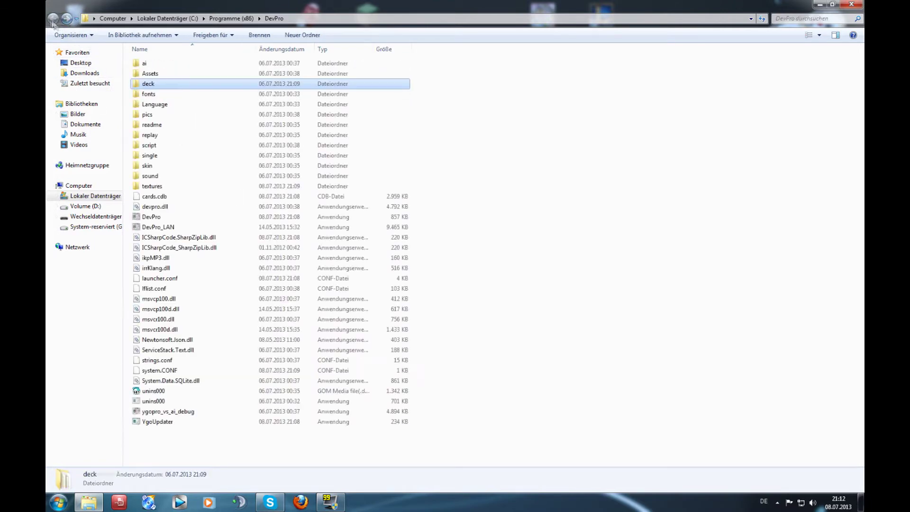
Step: Switch to Firefox, open youtube.com and go to the signed-in account's ExtremeGamePlayTV channel page
click(300, 502)
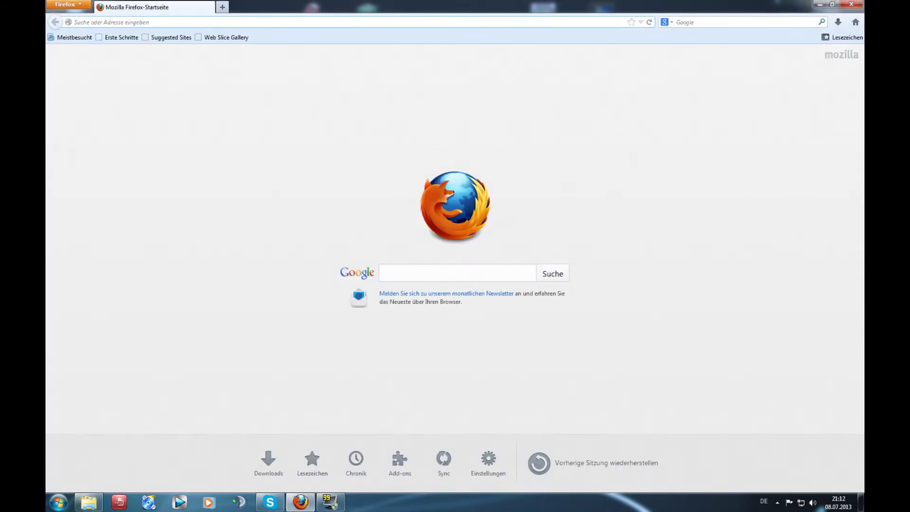
text(youtube.com/)
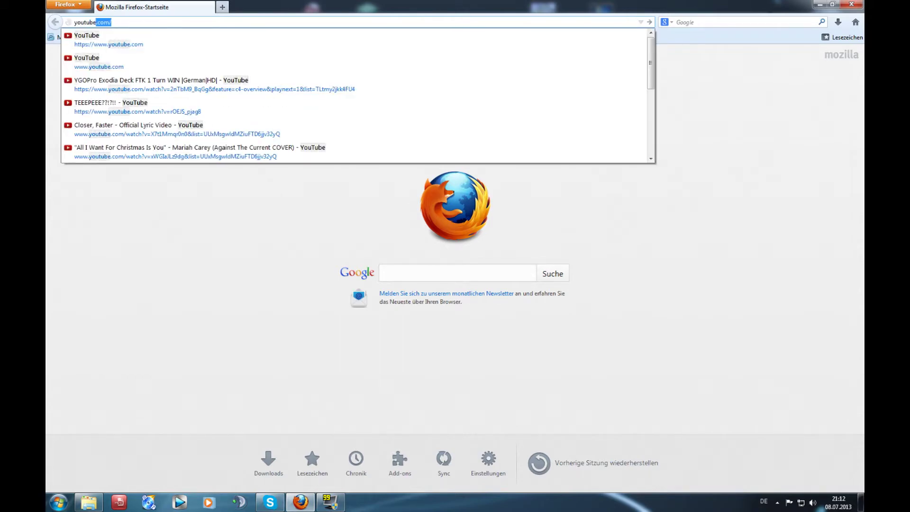
click(290, 43)
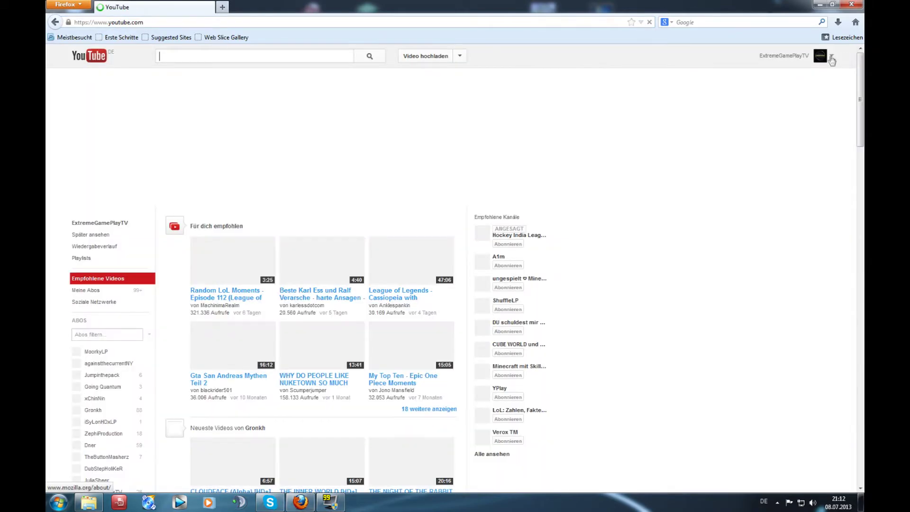
click(831, 57)
click(781, 77)
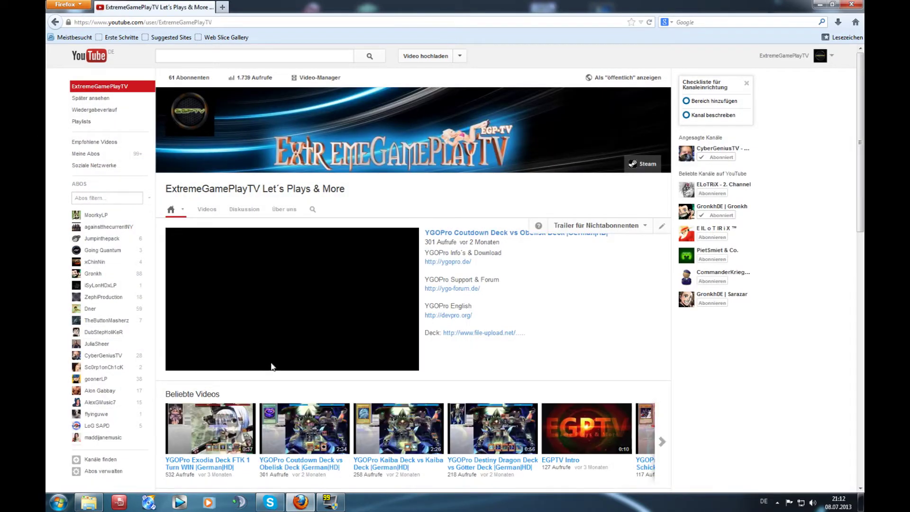
Step: Open the channel's video "YGOPro Exodia Deck FTK 1 Turn WIN" and read the comment asking which textures were used
scroll(242, 406, down, 2)
click(214, 375)
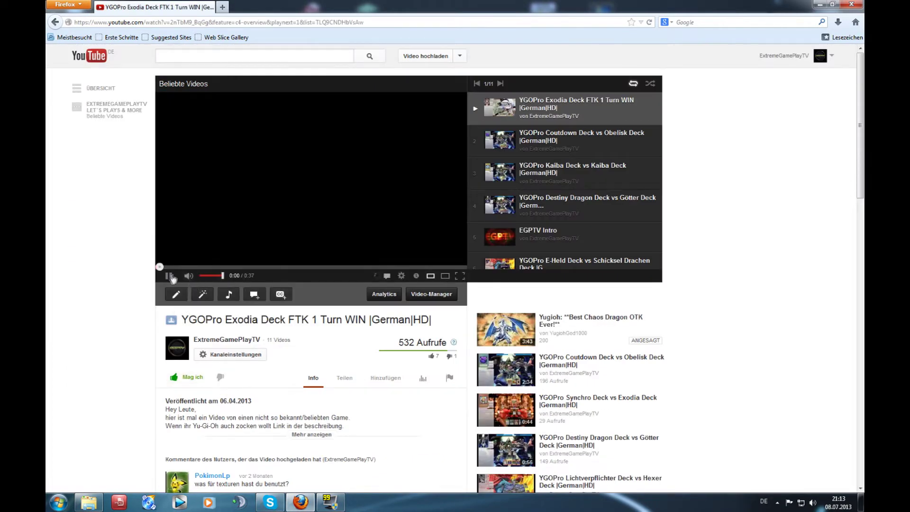
scroll(87, 329, down, 8)
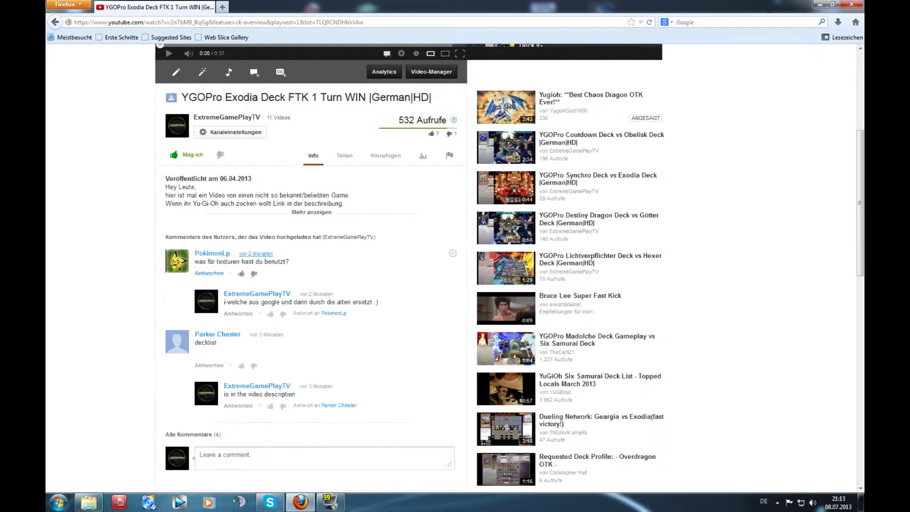
drag(195, 262, 311, 268)
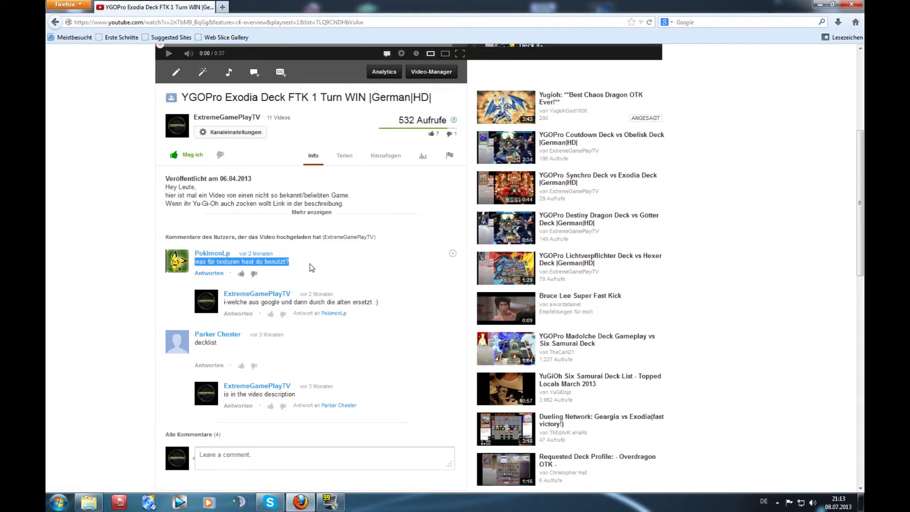
click(311, 269)
click(294, 355)
Step: Expand the video's description, open its deck download link for Special-Exodia.ydk and close the video page
scroll(294, 356, up, 5)
scroll(294, 356, down, 4)
click(311, 267)
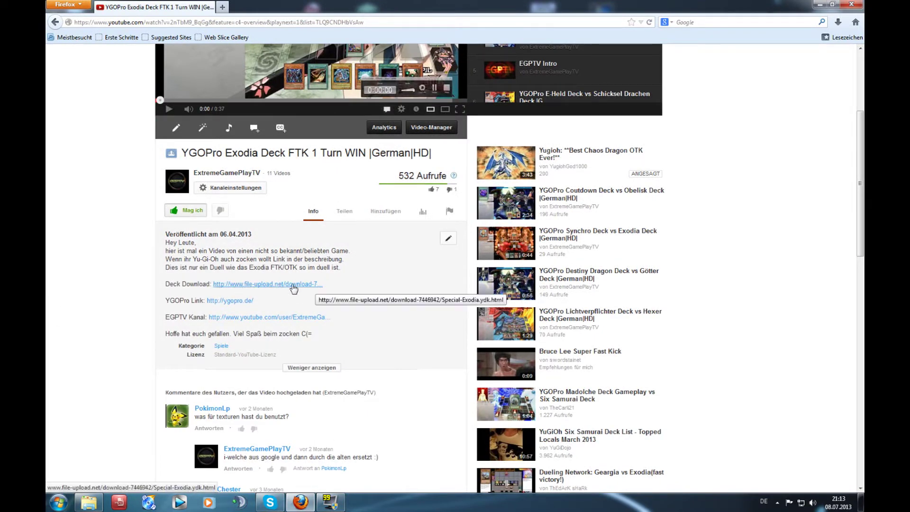
click(234, 285)
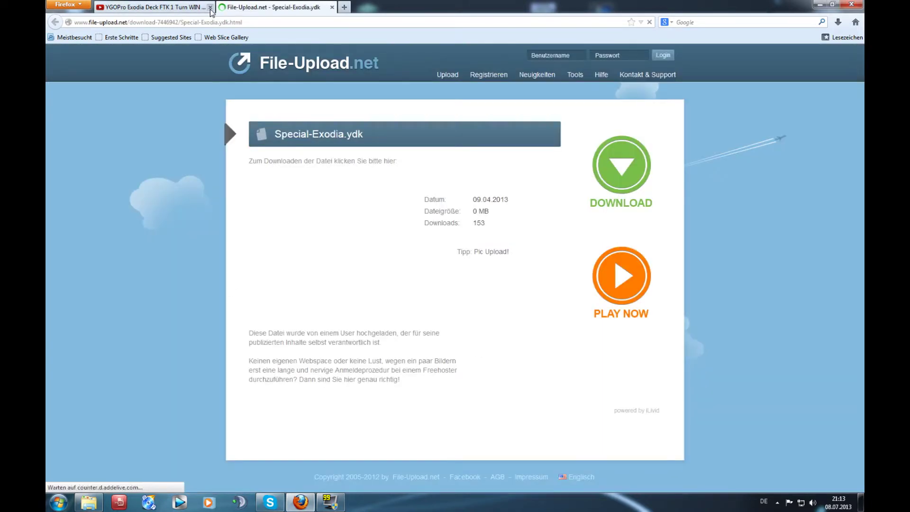
click(210, 8)
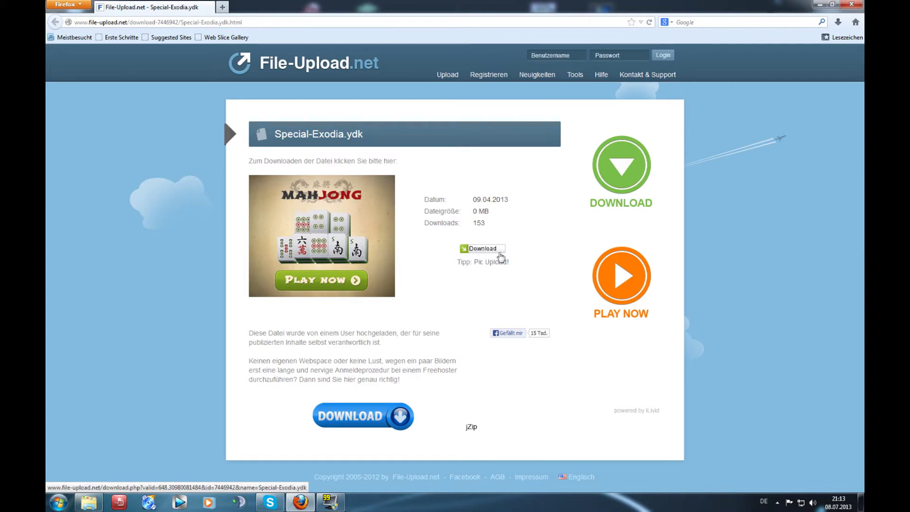
Step: Download Special-Exodia.ydk from File-Upload.net, saving the file, and show it in the Downloads folder
click(450, 256)
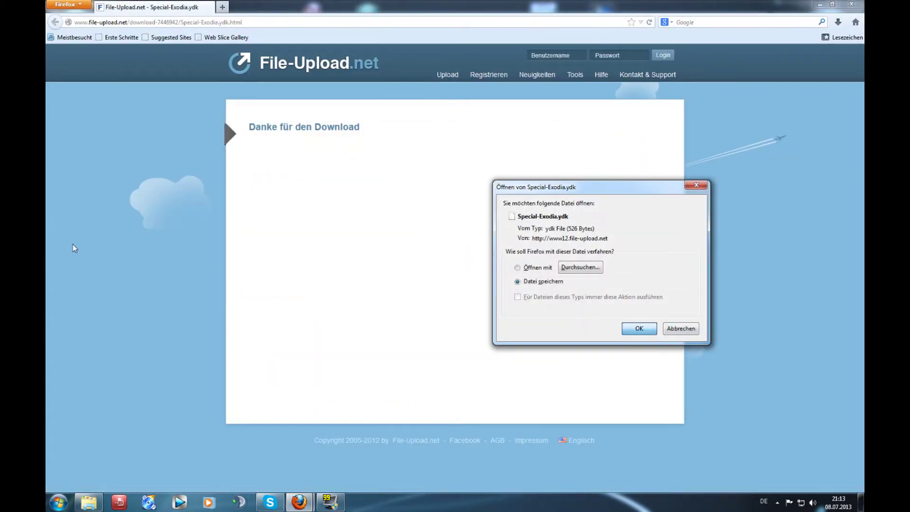
key(Return)
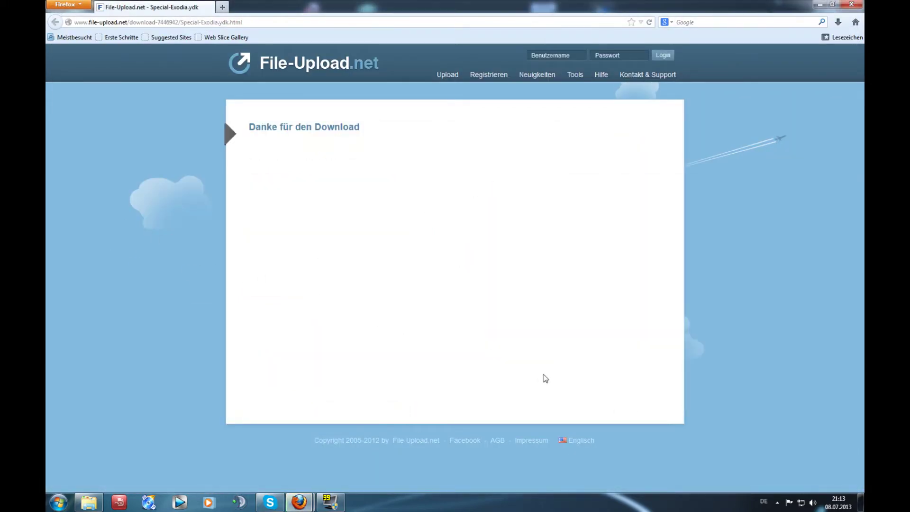
click(839, 21)
click(832, 55)
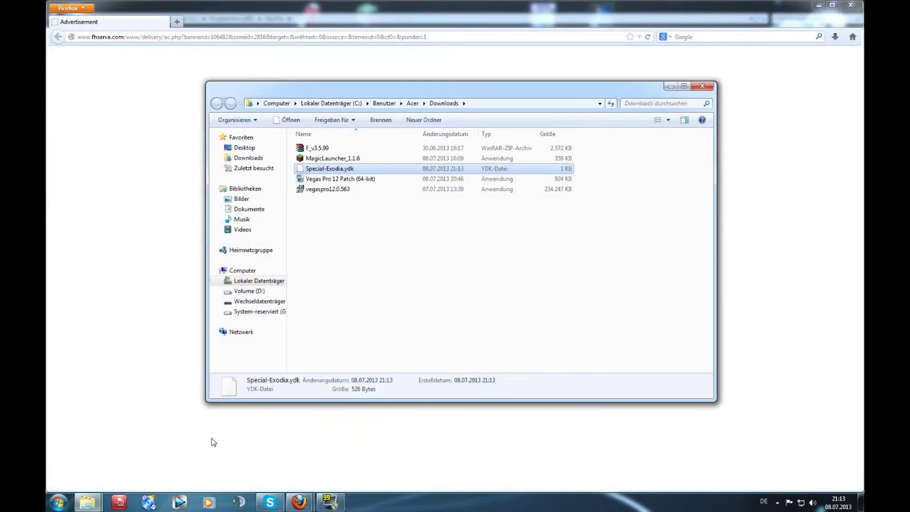
Step: Close the browser windows and bring the DevPro folder window in front of the Downloads window
click(299, 503)
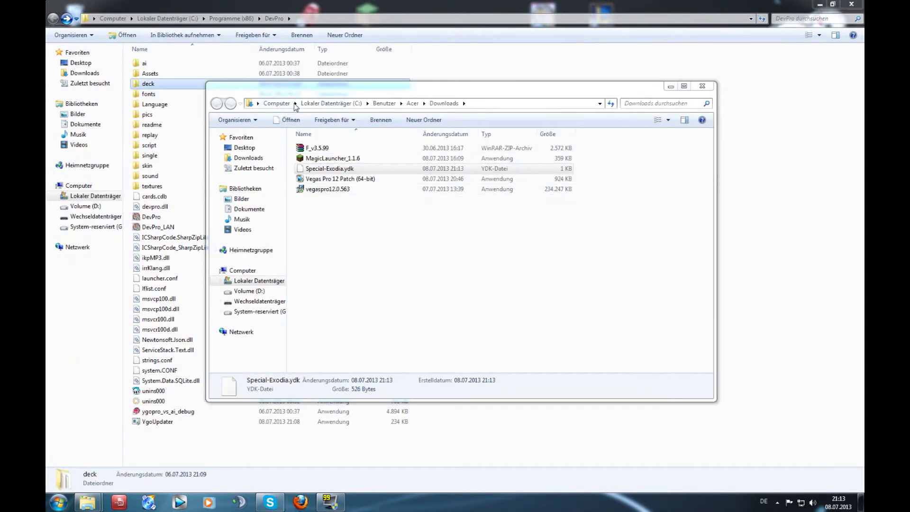
key(super+Right)
click(209, 76)
double_click(209, 85)
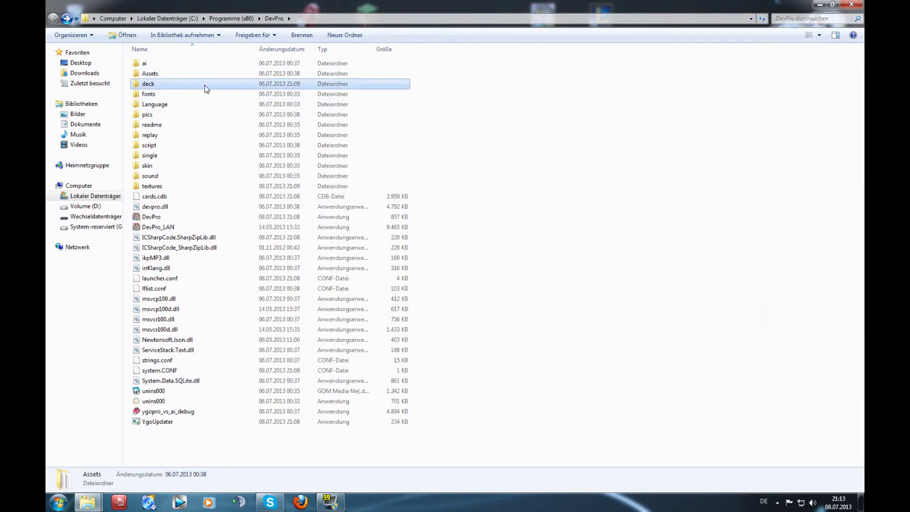
Step: Return to the Downloads folder window, delete the downloaded Special-Exodia.ydk and close that window
mouse_move(87, 502)
click(209, 463)
drag(641, 151, 683, 151)
key(Delete)
key(Return)
key(alt+F4)
Step: Open DevPro's deck folder, point out Special-Exodia.ydk and delete the AI_ExodiaLib.ydk deck file
click(167, 83)
click(175, 93)
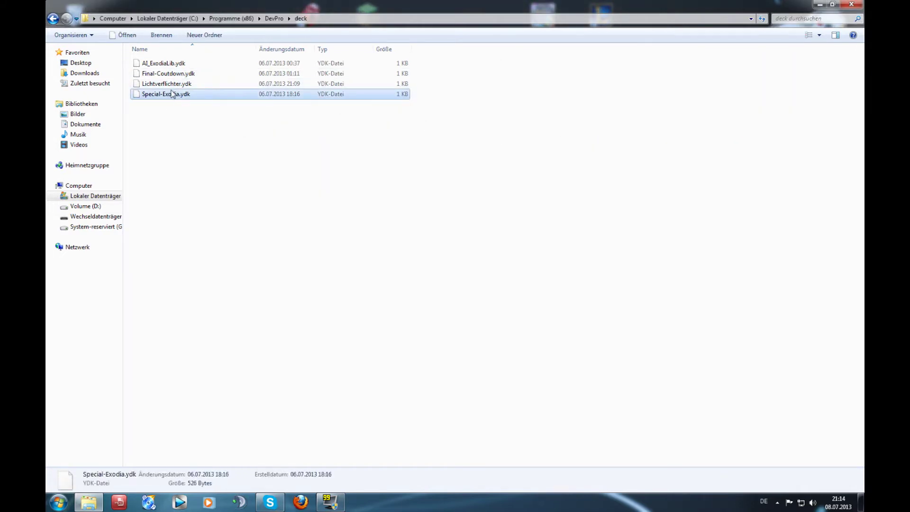
drag(211, 118, 172, 69)
click(172, 68)
key(Delete)
key(Return)
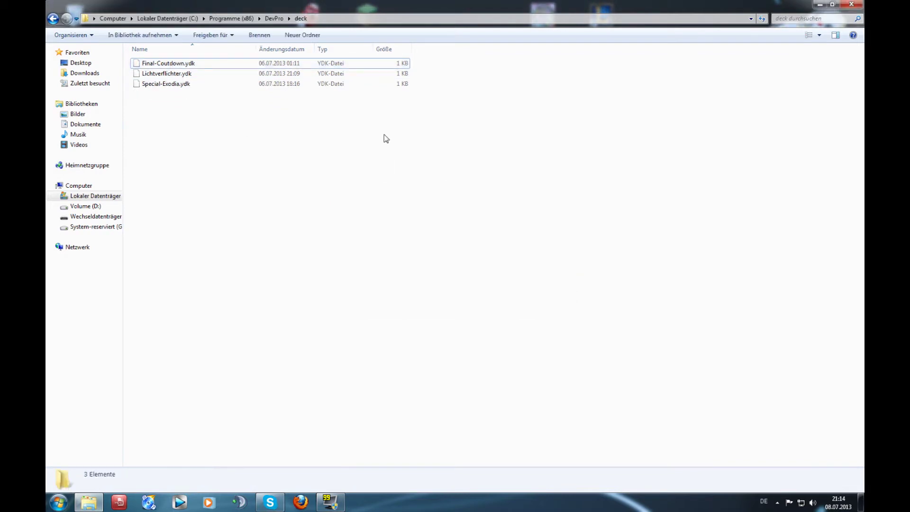
Step: Highlight all remaining deck files in the deck folder, clear the selection and return to the DevPro folder
drag(386, 138, 138, 67)
click(406, 153)
key(ctrl+a)
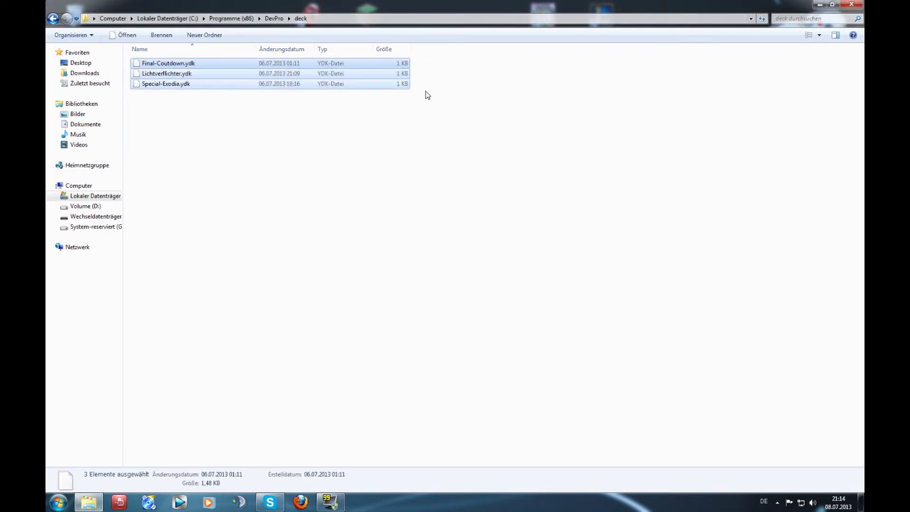
click(425, 95)
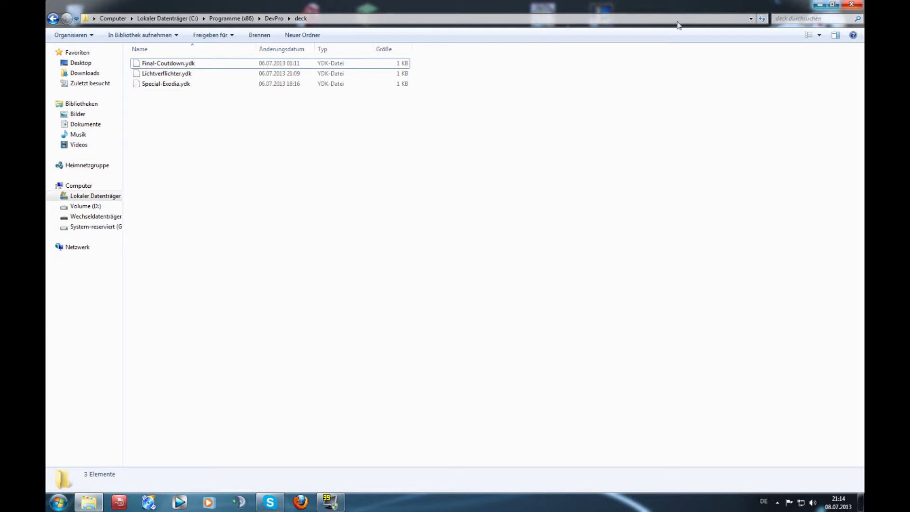
click(53, 19)
click(540, 185)
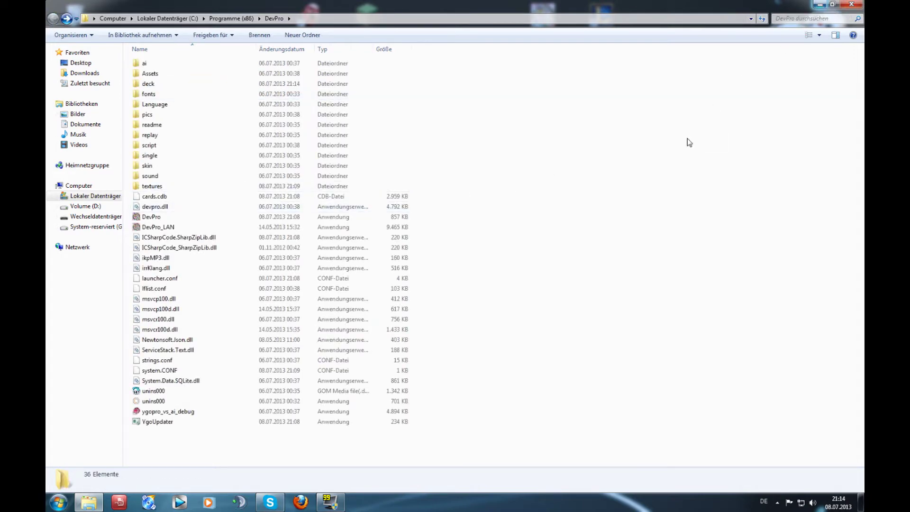
click(301, 502)
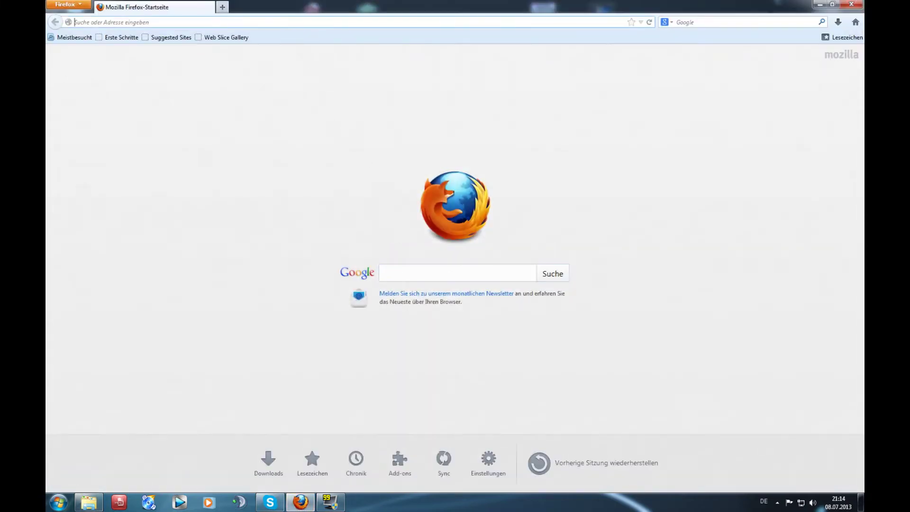
text(www.google.de)
key(Return)
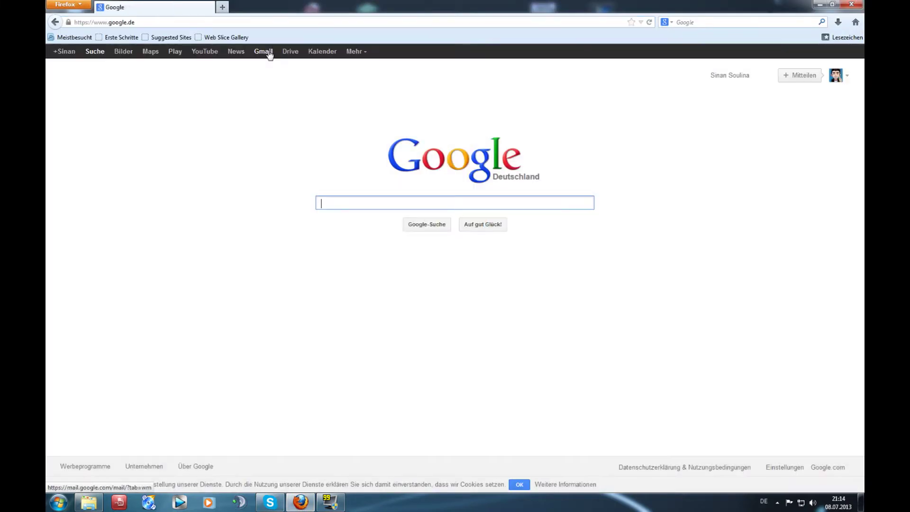
click(123, 51)
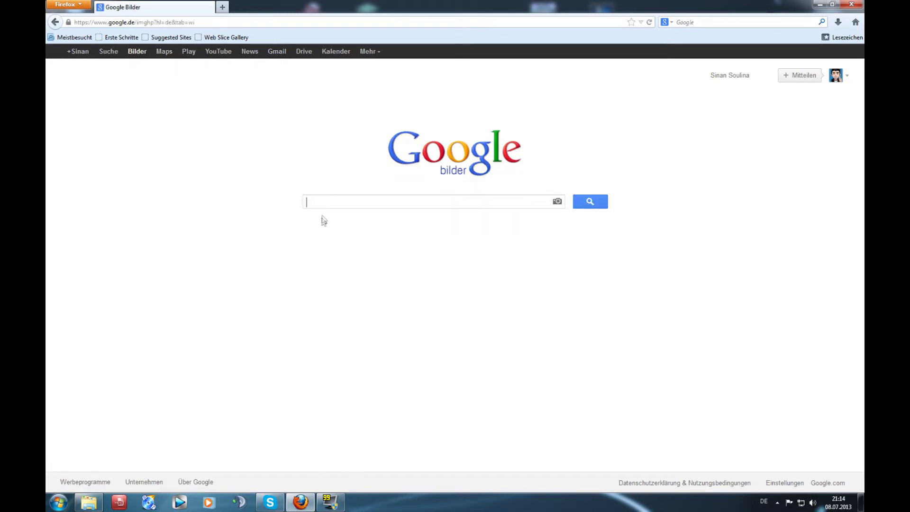
click(334, 207)
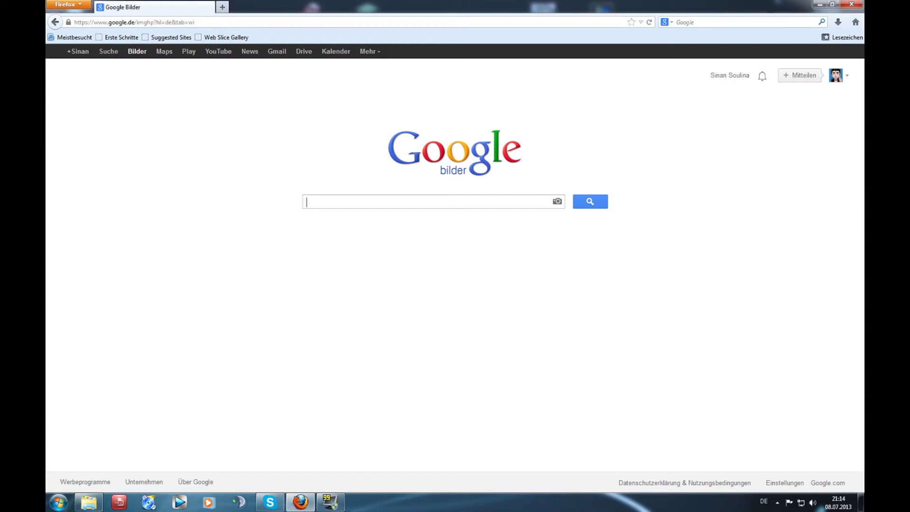
Step: Search Google Images for "devpro covers"
text(dev)
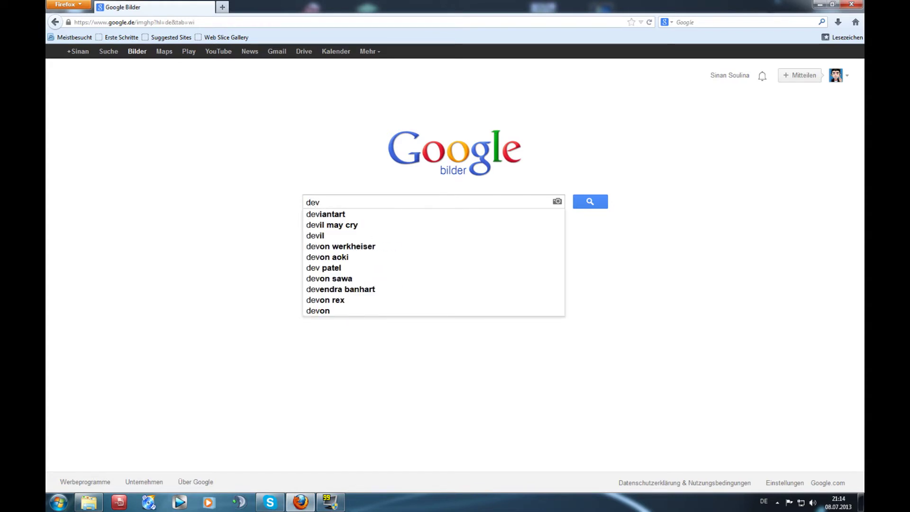
text(por wallapp)
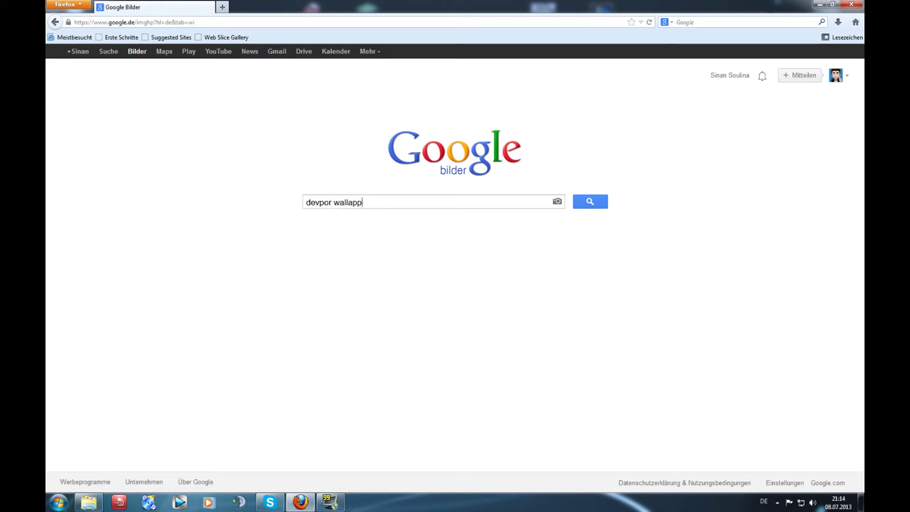
key(BackSpace)
key(BackSpace)
key(BackSpace)
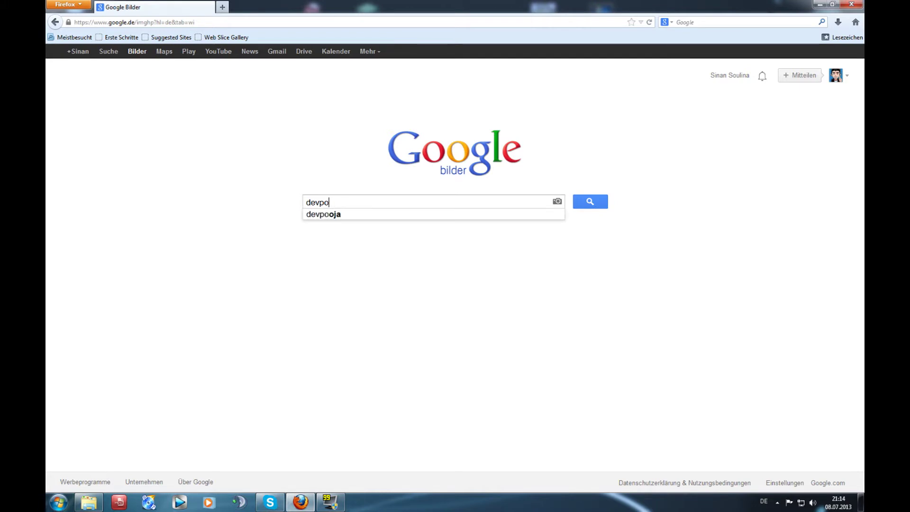
text(ro)
click(362, 237)
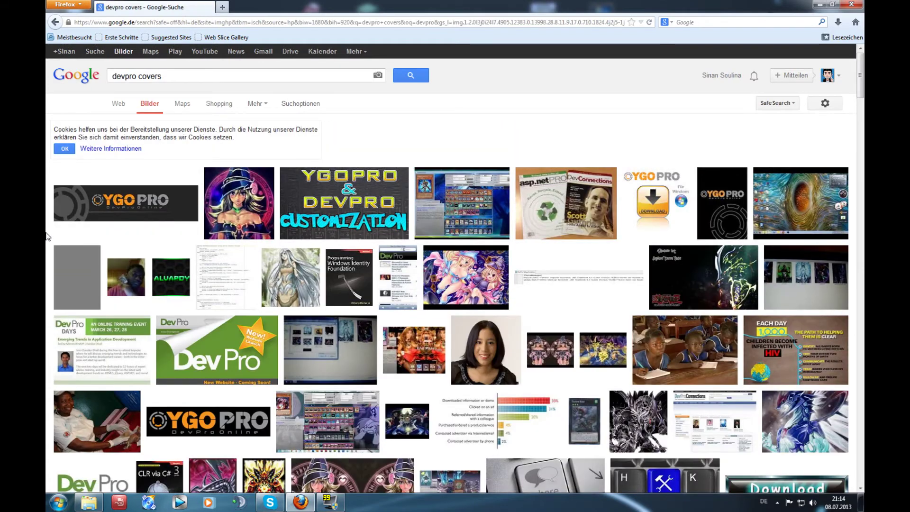
Step: Browse the "devpro covers" image results for card sleeve pictures, previewing a few of the YGOPro covers
scroll(47, 235, down, 7)
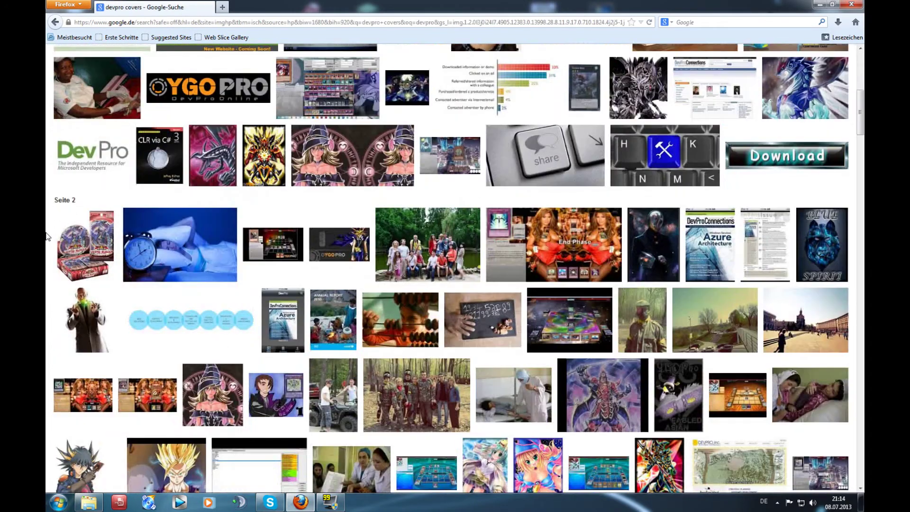
scroll(74, 227, up, 2)
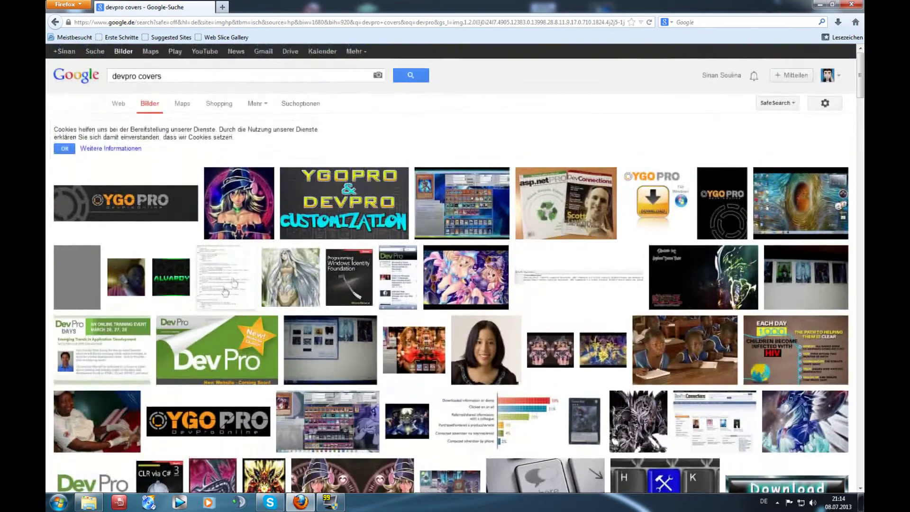
scroll(166, 334, down, 10)
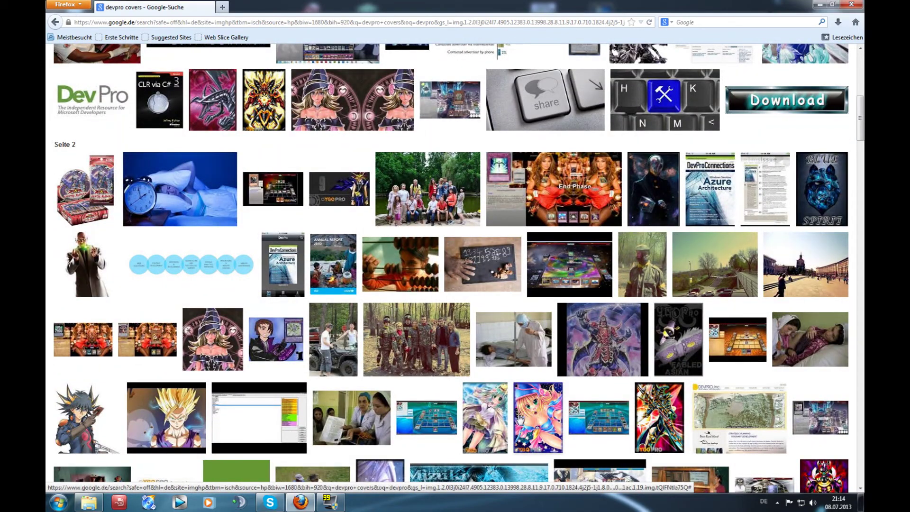
mouse_move(529, 417)
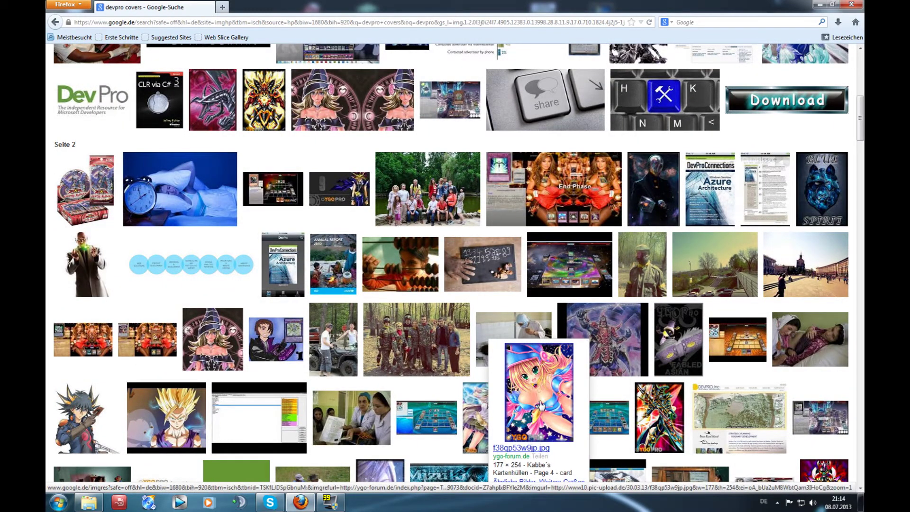
scroll(540, 405, down, 4)
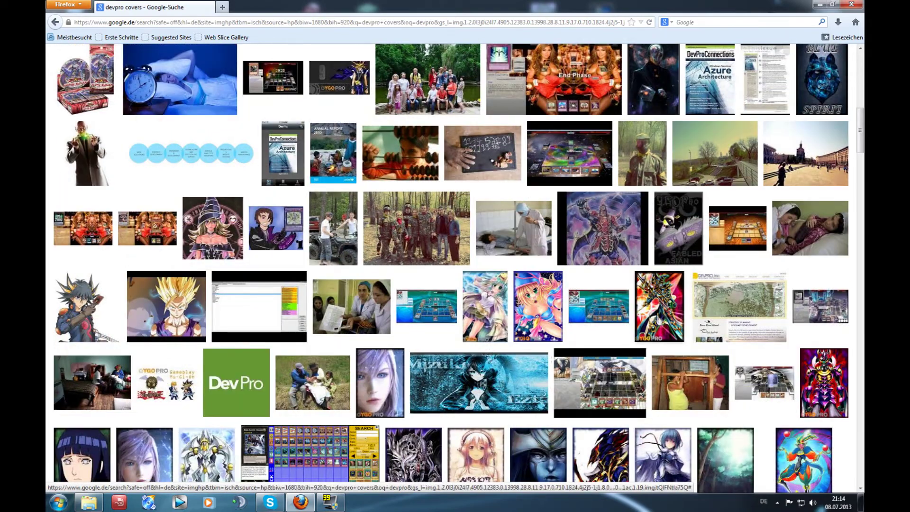
mouse_move(658, 317)
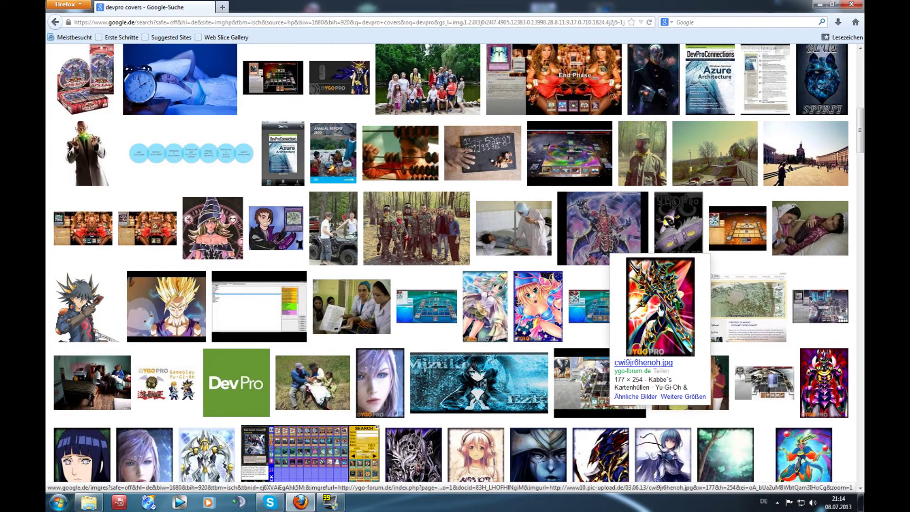
scroll(660, 311, down, 2)
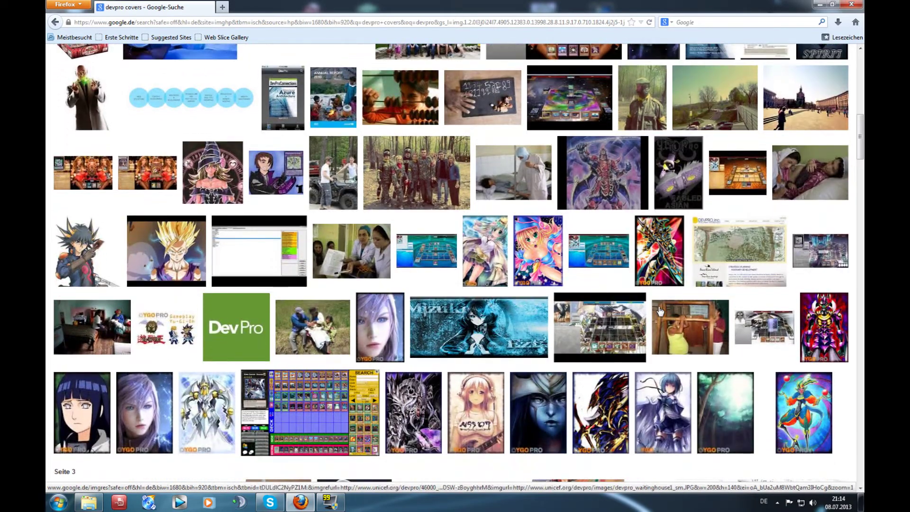
Step: Look further through the "devpro covers" image results and open the blue armoured warrior YGOPro cover from page 3 at full size
scroll(658, 311, down, 2)
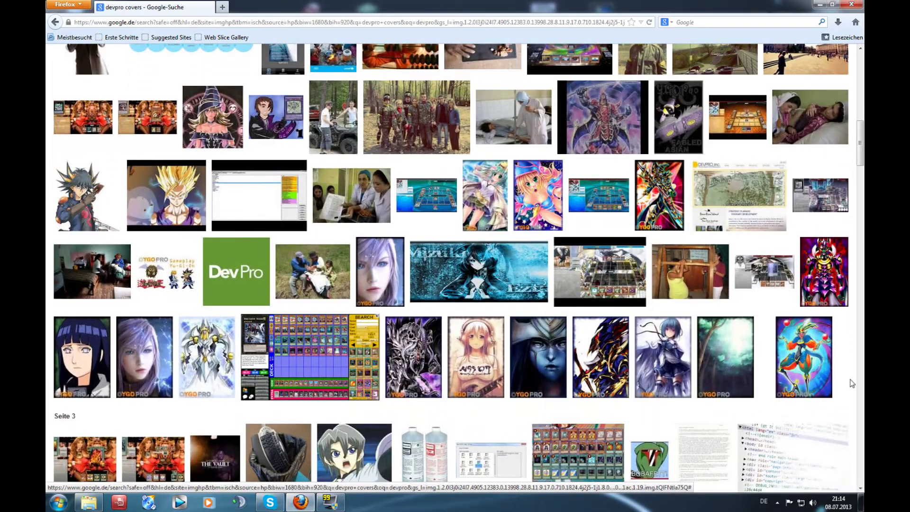
scroll(839, 388, down, 2)
scroll(839, 389, down, 2)
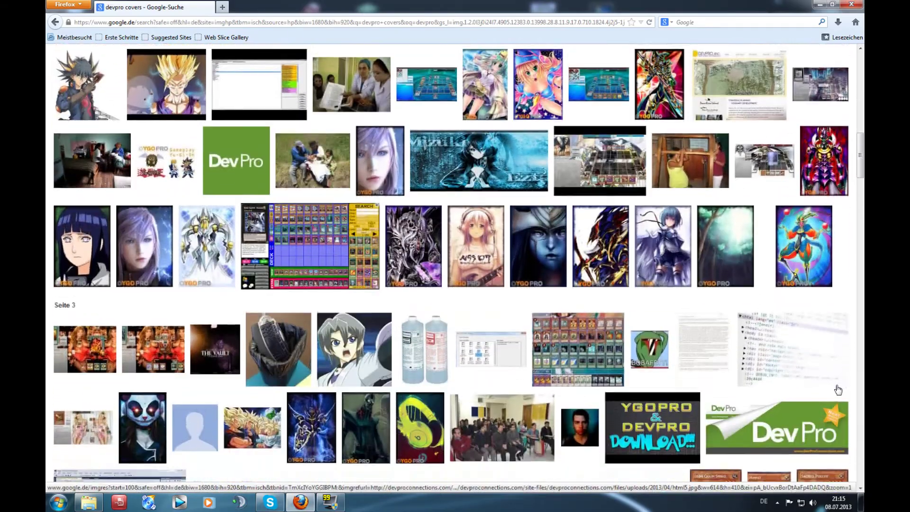
scroll(839, 389, down, 1)
scroll(838, 390, down, 2)
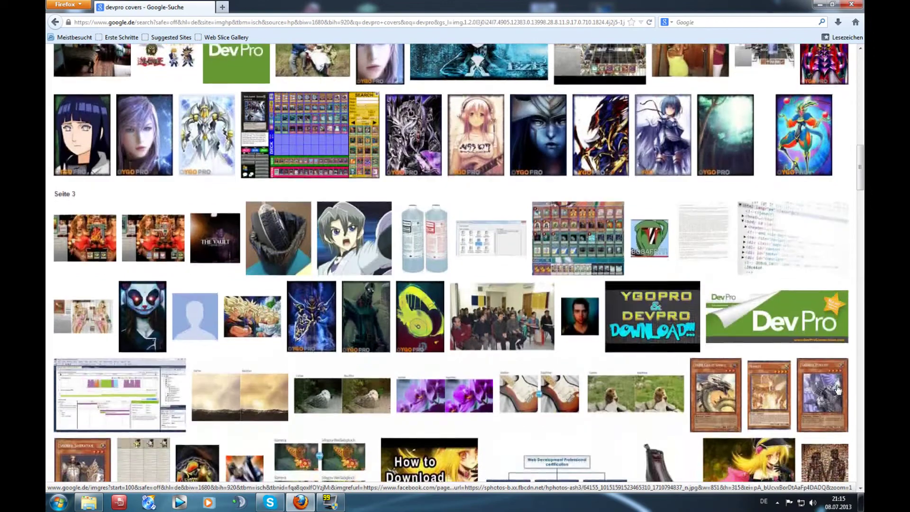
mouse_move(317, 264)
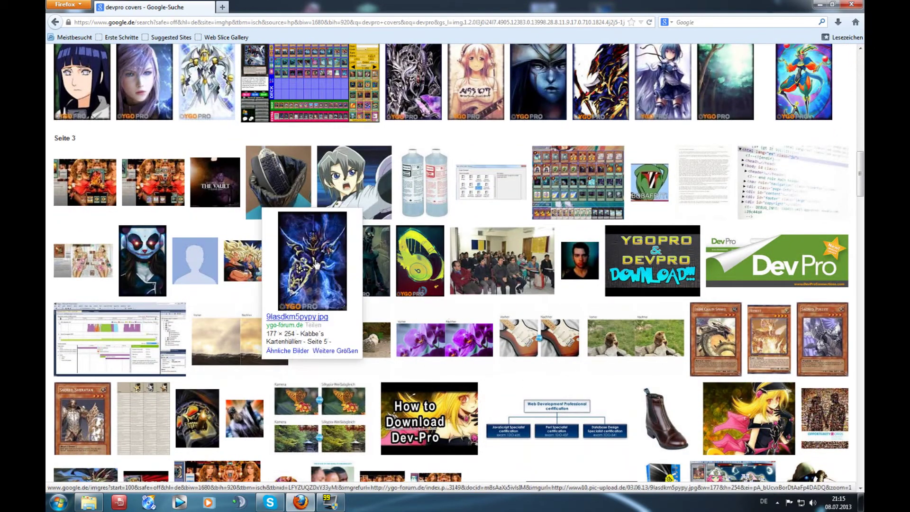
click(316, 264)
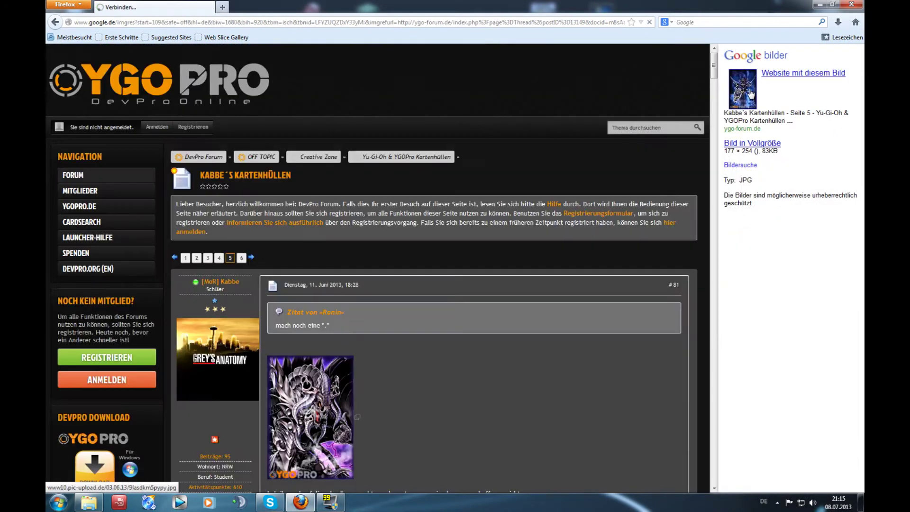
click(751, 93)
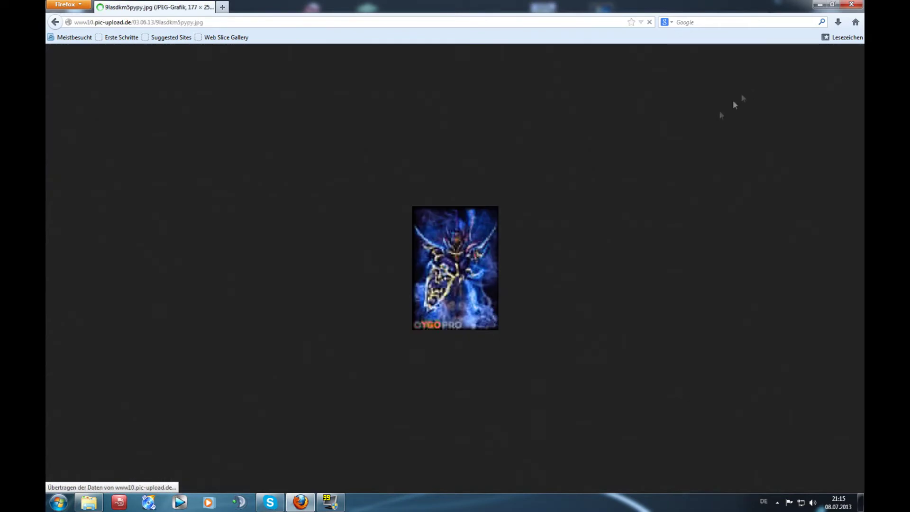
Step: Return to the forum thread, open the black and purple dragon cover and save its image in the Bilder library
click(56, 23)
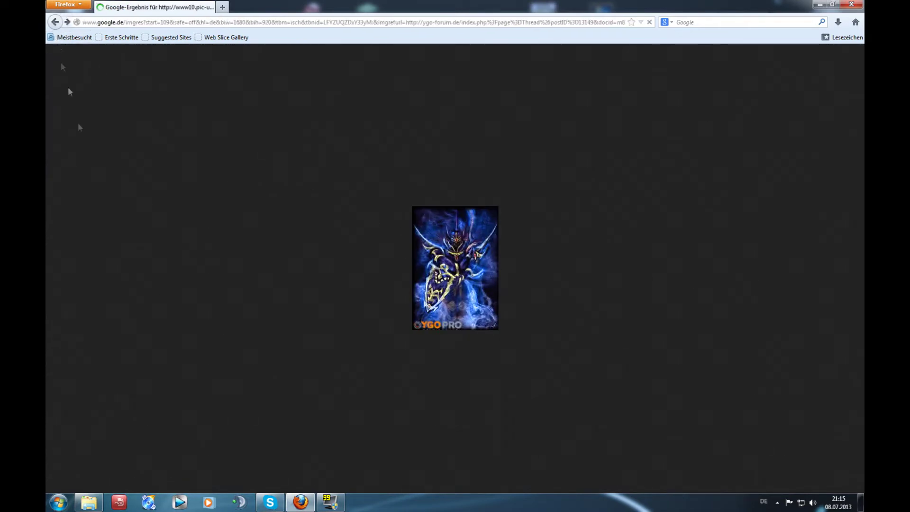
click(317, 408)
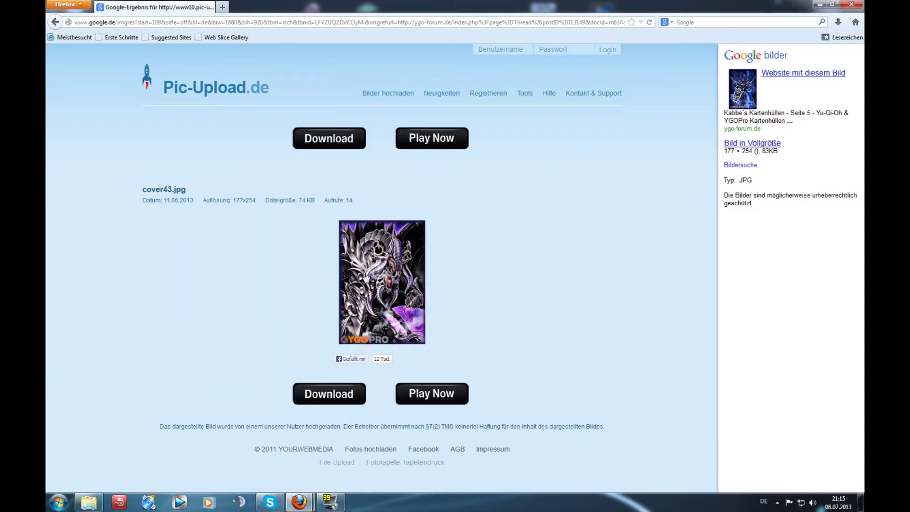
right_click(366, 276)
click(390, 315)
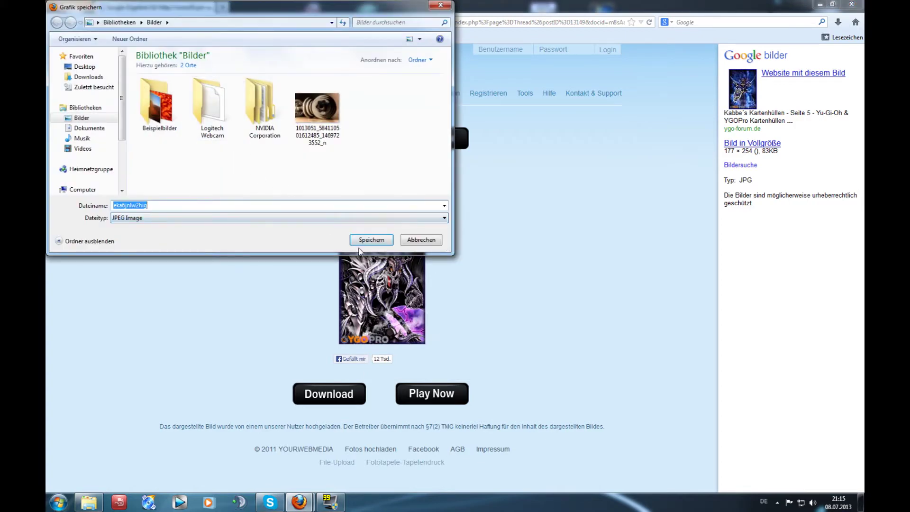
click(363, 242)
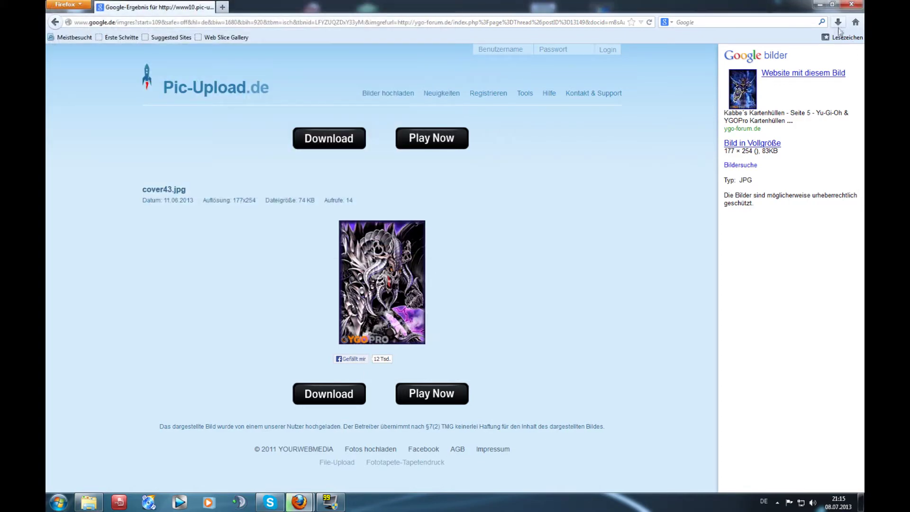
Step: Show the downloaded dragon image in its folder and rename the file as cover
click(838, 22)
click(834, 56)
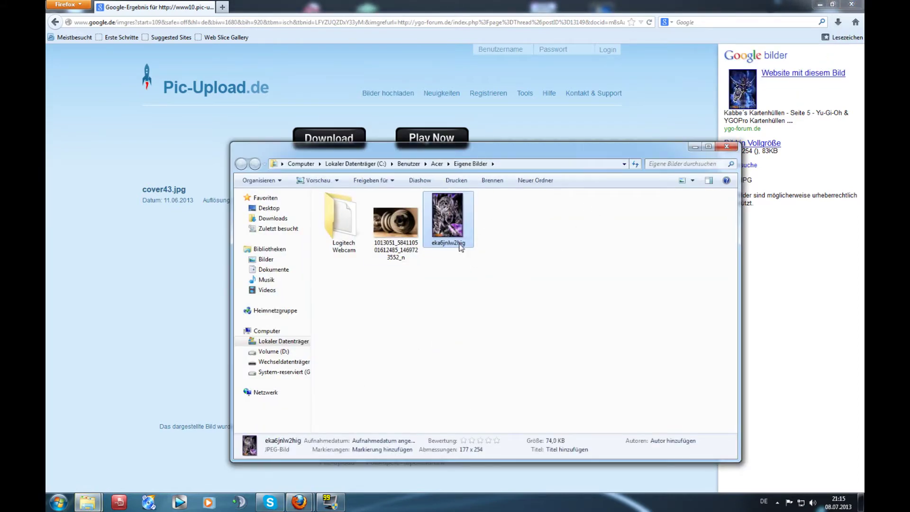
key(F2)
text(cover)
key(Return)
Step: Switch to the DevPro folder window, open the textures folder and make the existing cover image's file name editable
mouse_move(87, 501)
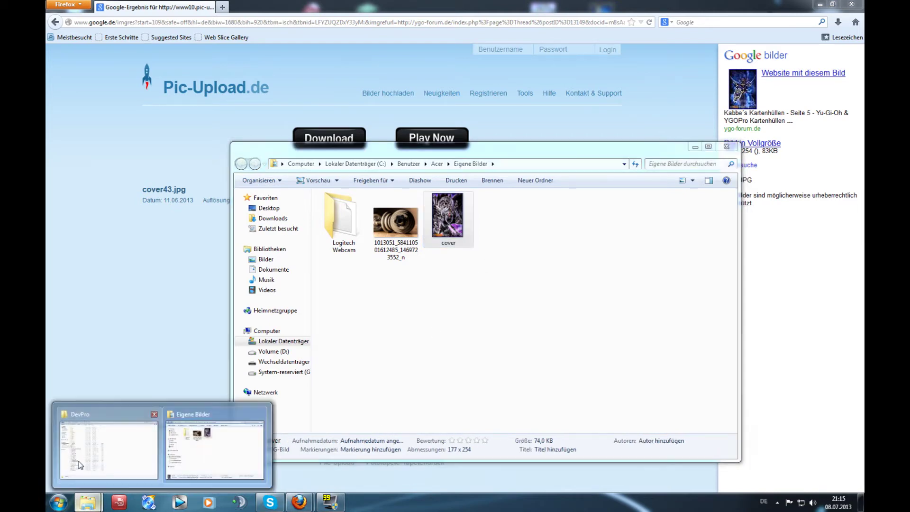
click(111, 455)
double_click(209, 186)
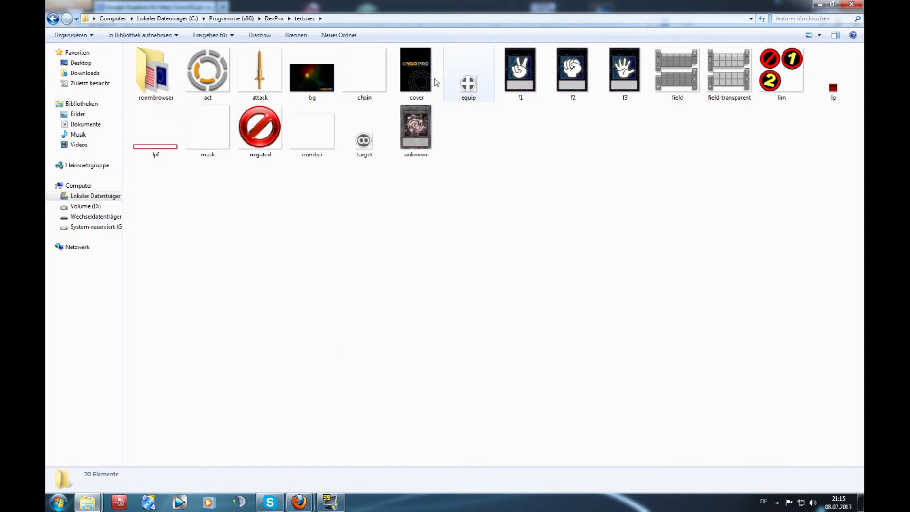
click(424, 99)
key(F2)
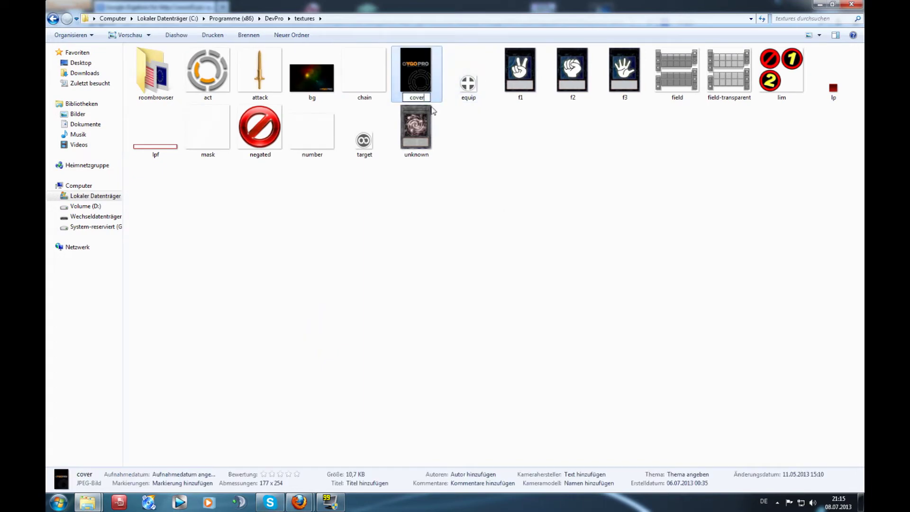